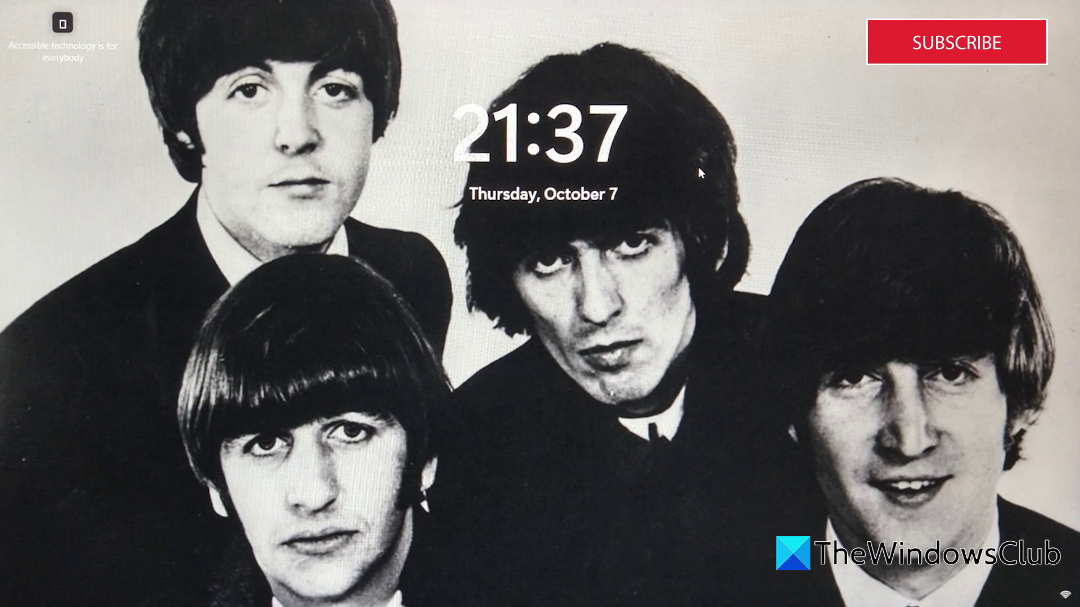
Step: Sign in past the lock screen and nudge the Edge tutorial window down-right
left_click(700, 172)
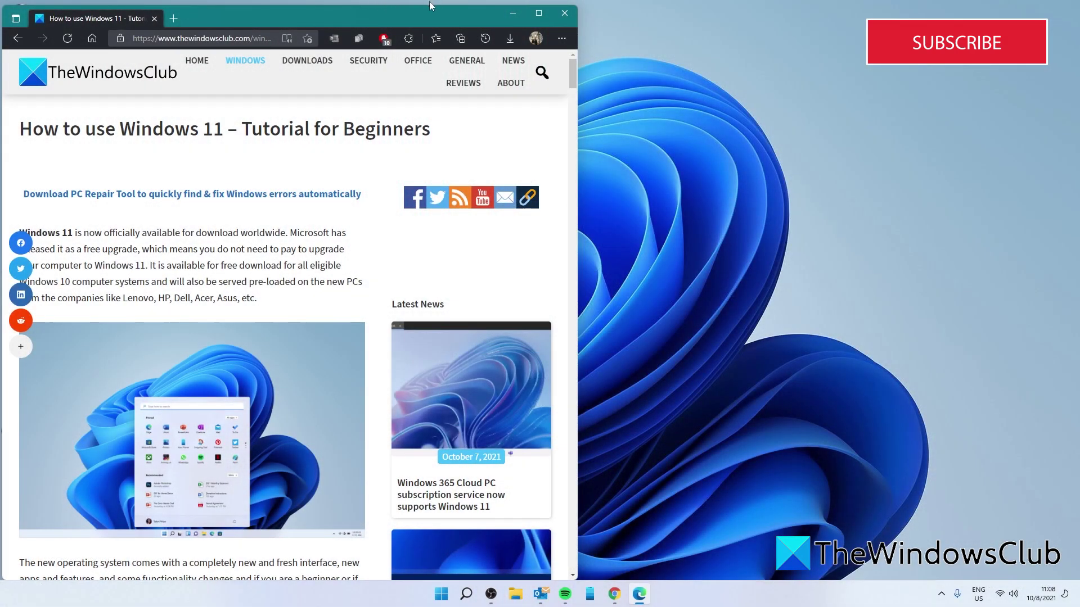
left_click_drag(415, 16, 465, 50)
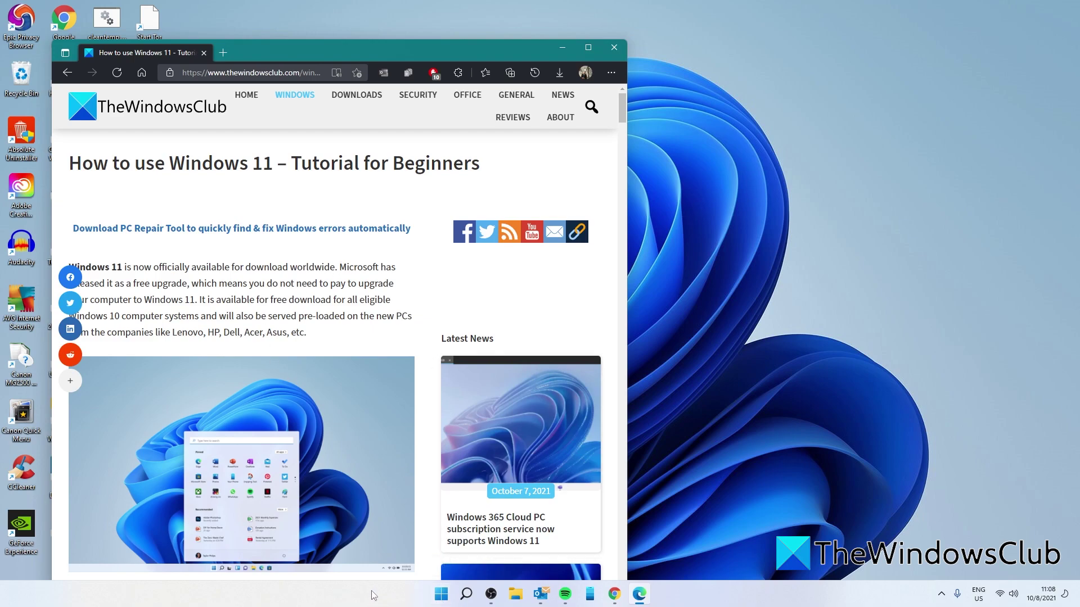
Step: Show All apps in the Start menu and scroll down to the N entries
left_click(441, 601)
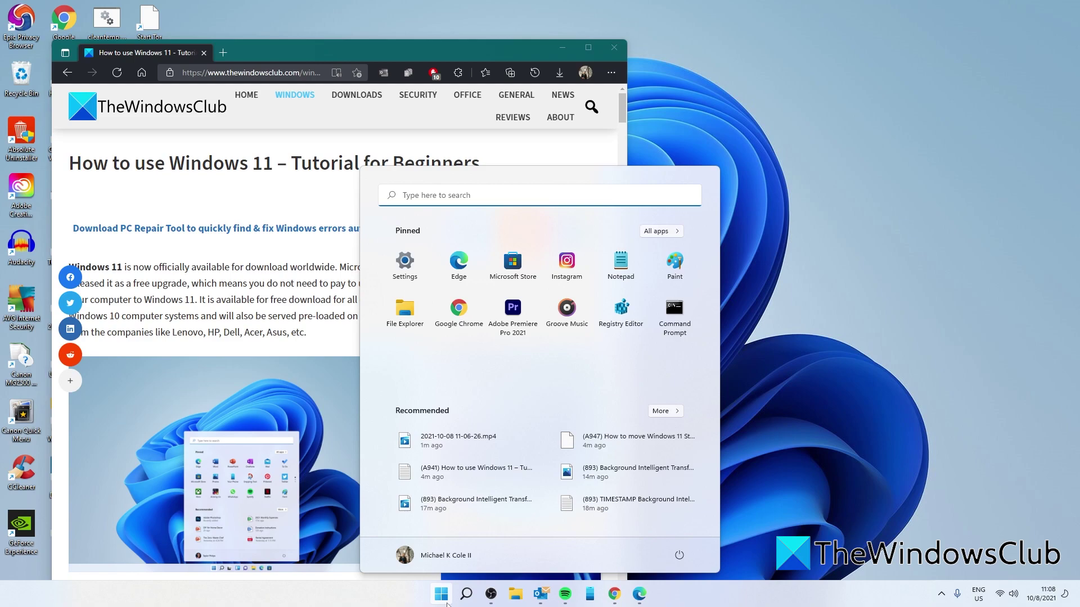
left_click(679, 235)
scroll(490, 330, "down", 5)
scroll(490, 330, "down", 5)
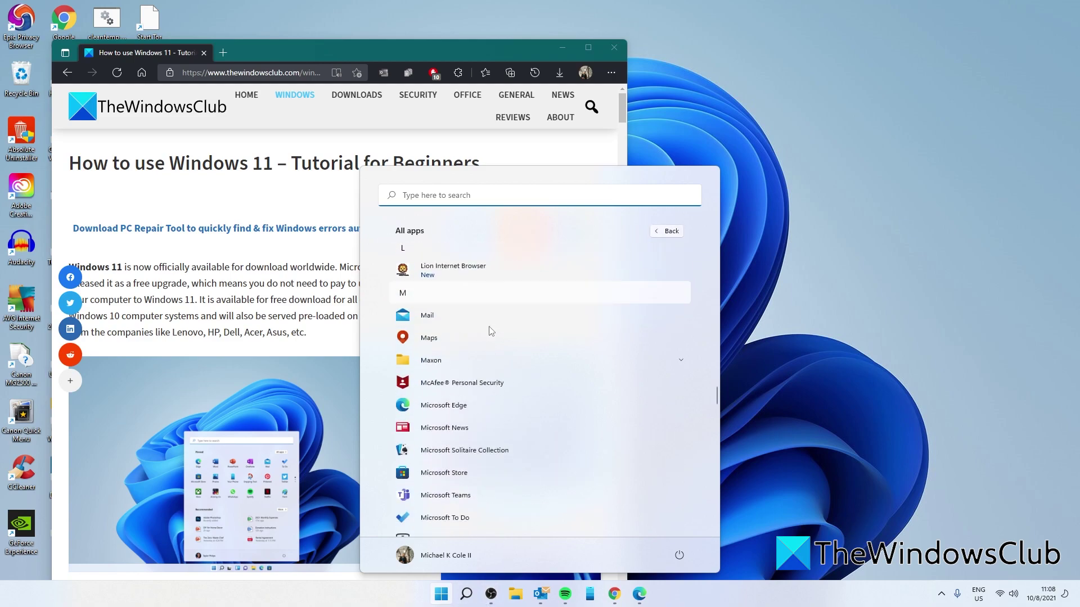
scroll(489, 330, "down", 2)
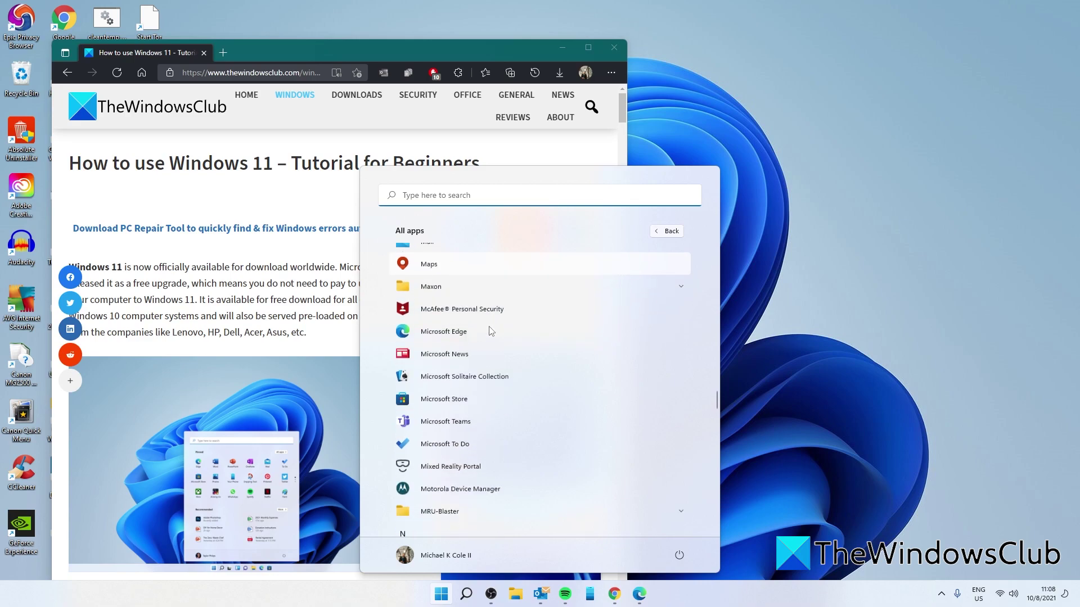
scroll(489, 331, "down", 3)
scroll(489, 331, "down", 1)
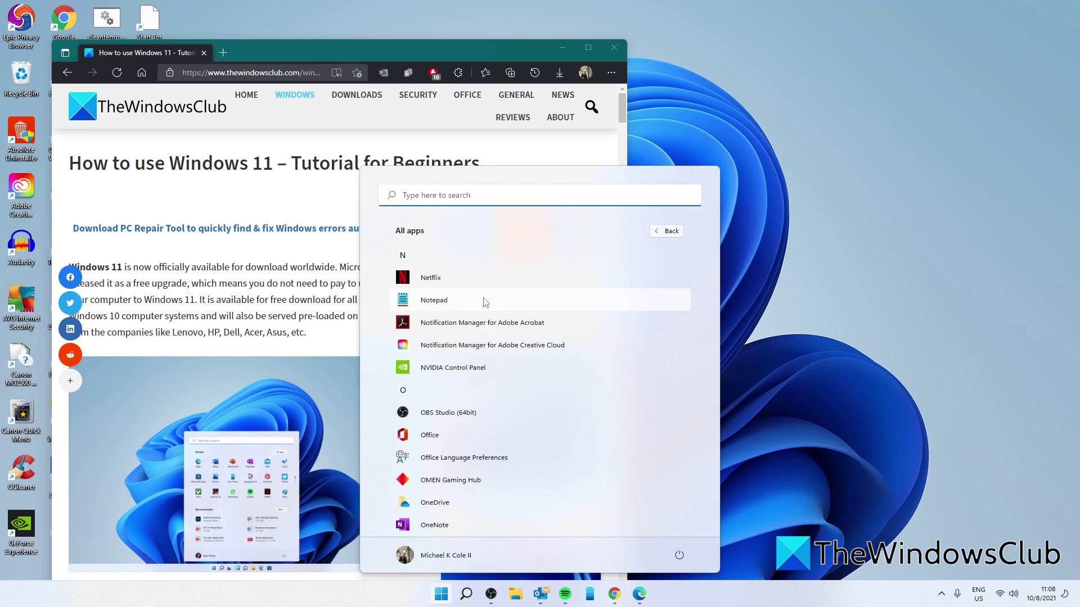
Step: Search the PC for 'note' and expand the Notepad result's extra actions
left_click(474, 602)
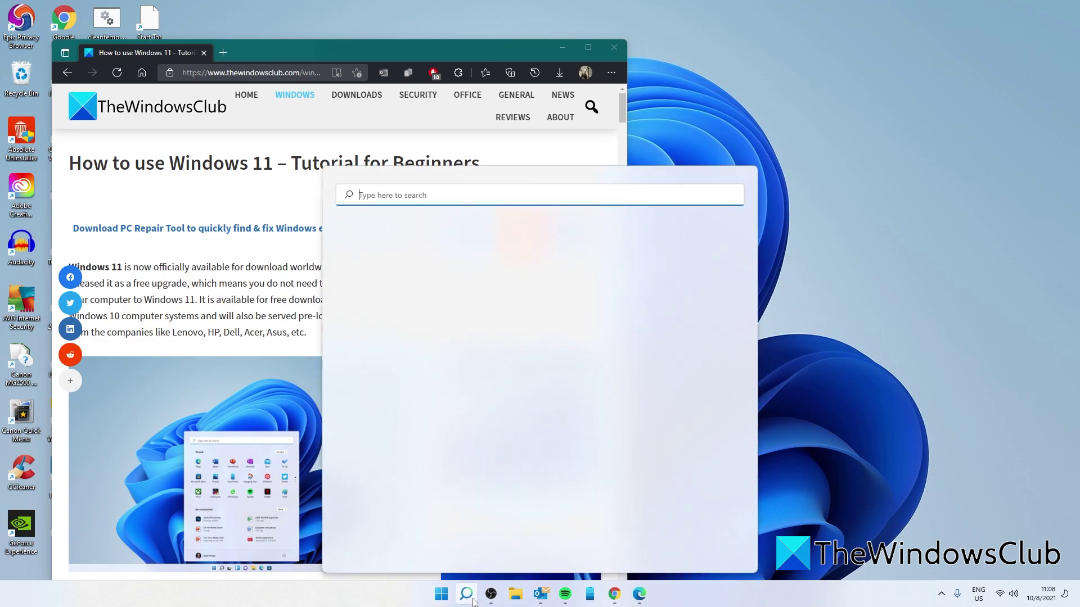
type("n")
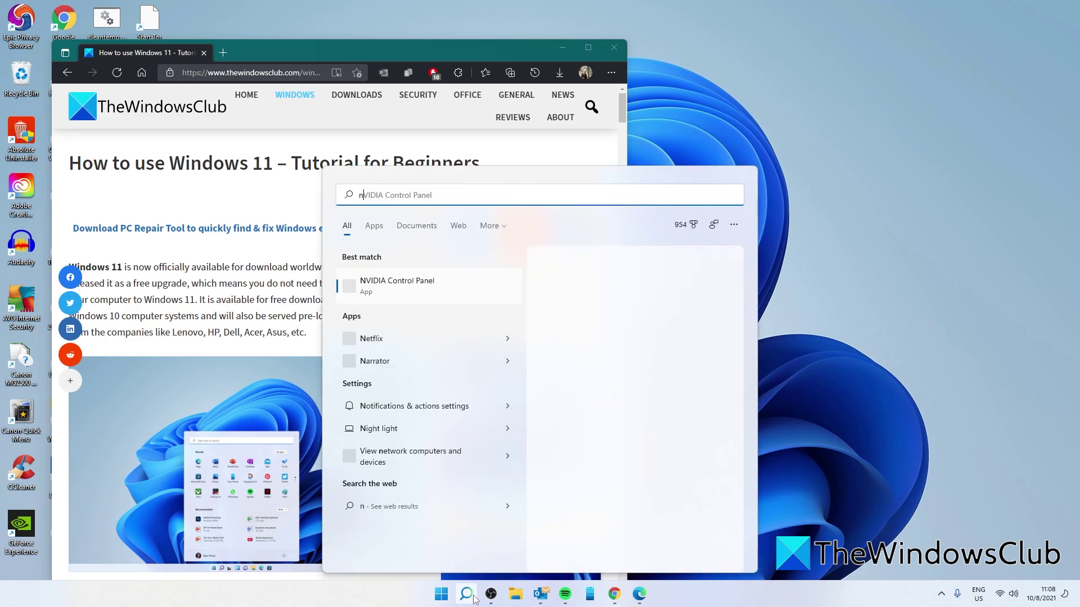
type("ote")
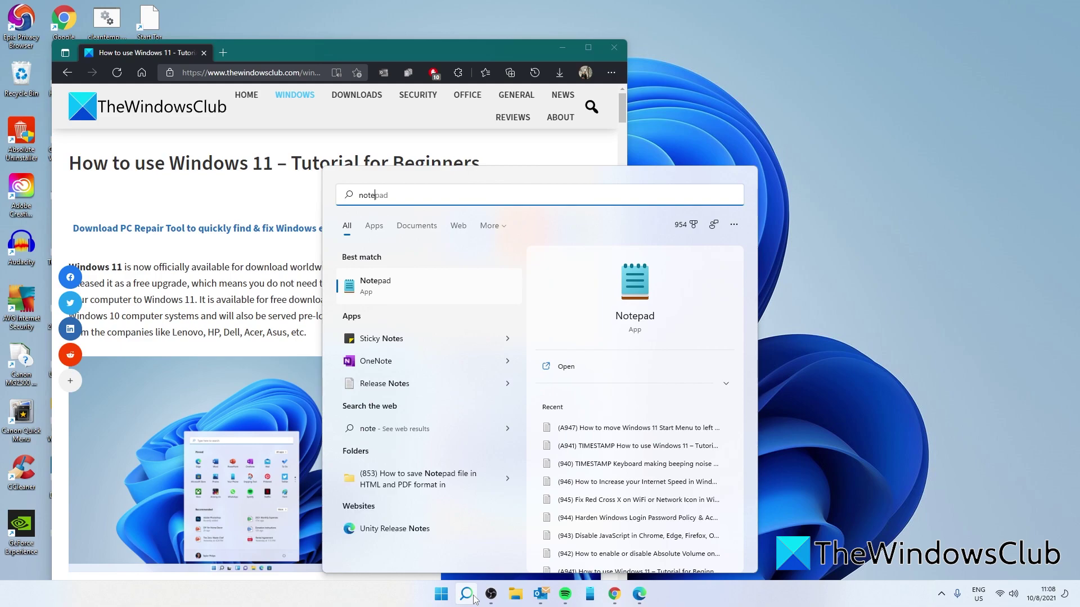
left_click(726, 383)
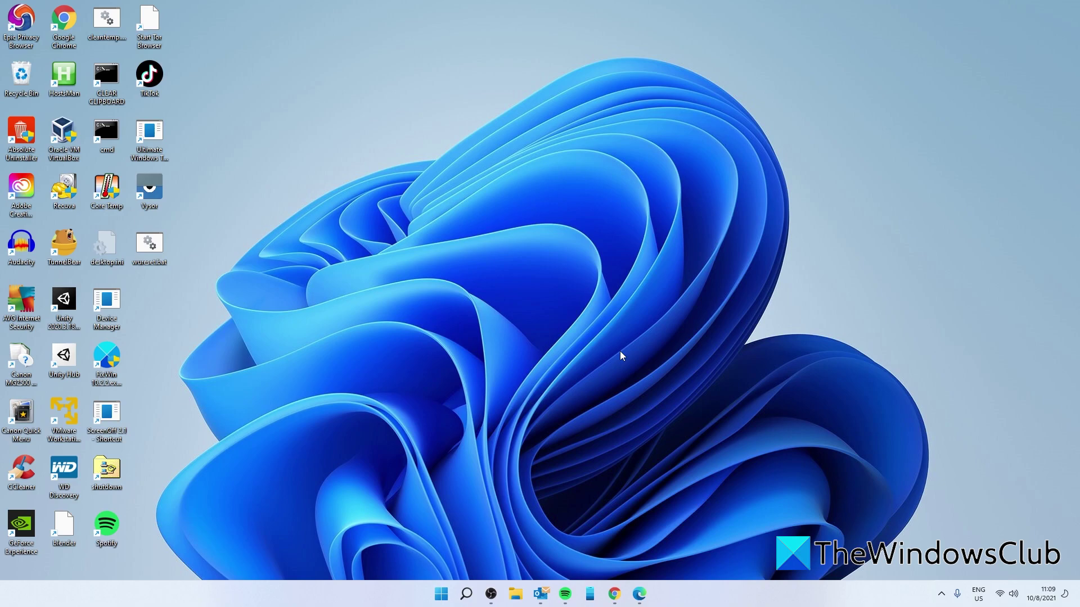
Step: Open File Explorer and switch items through extra large, large, then medium icons
left_click(515, 598)
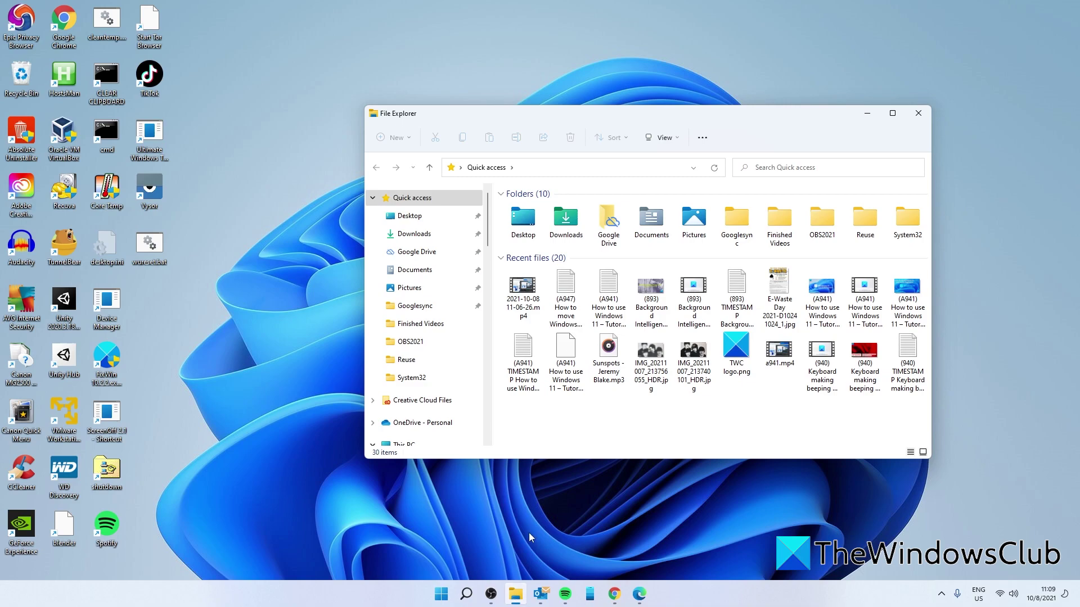
left_click(679, 140)
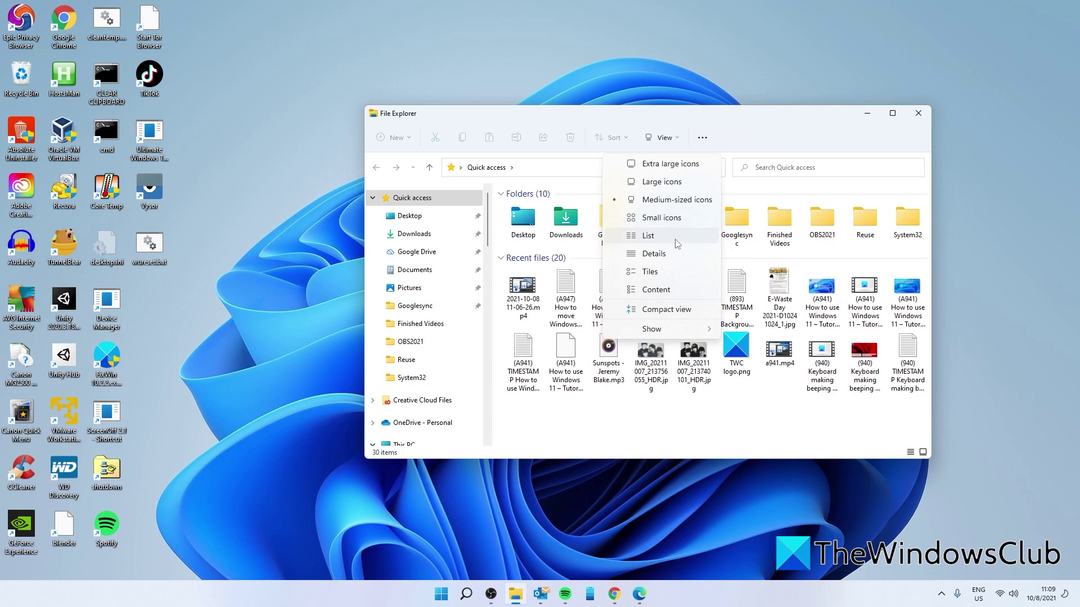
left_click(671, 164)
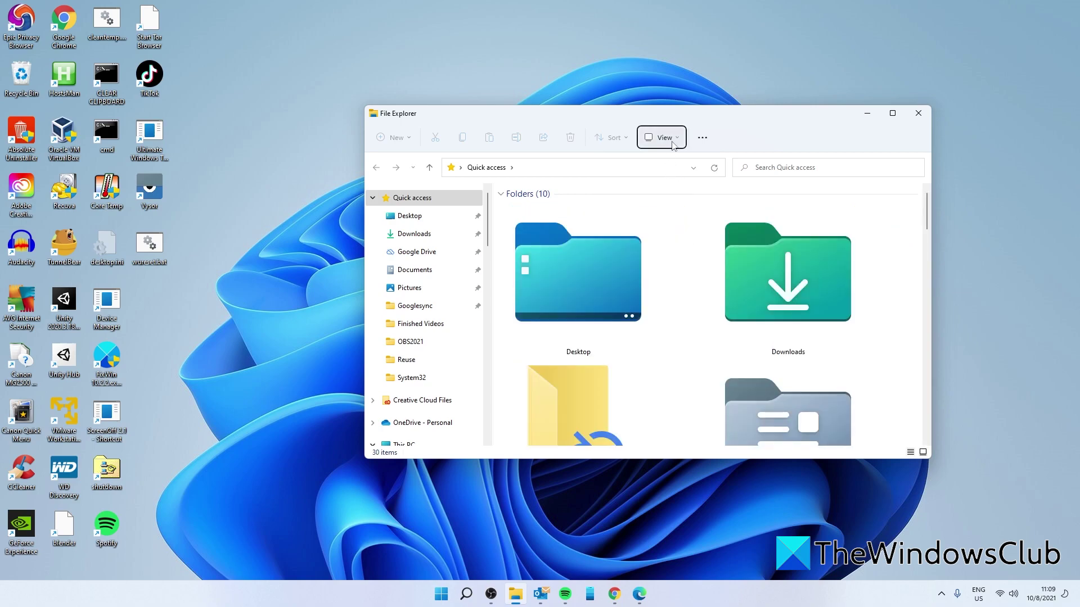
left_click(663, 138)
left_click(669, 183)
left_click(665, 140)
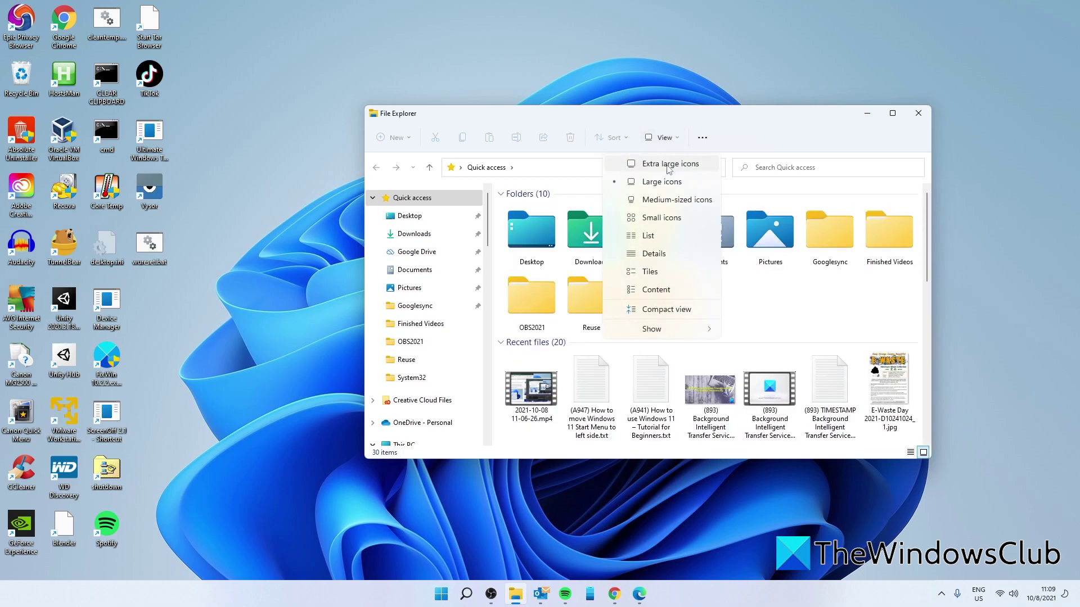
left_click(669, 200)
Step: Try small icons and List view, return to medium icons, and open Downloads
left_click(663, 138)
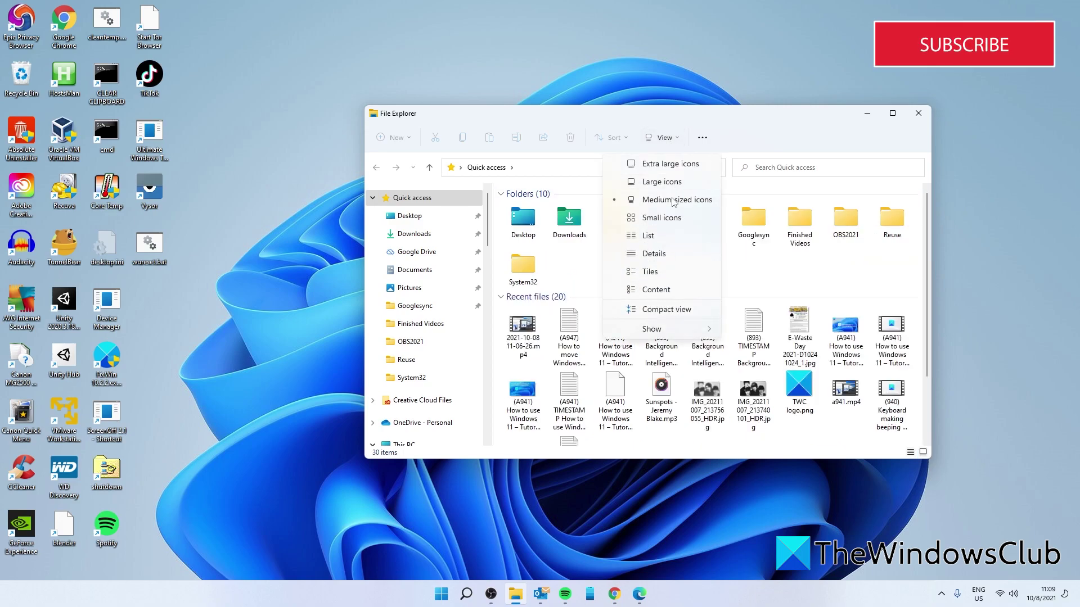
left_click(670, 236)
left_click(669, 141)
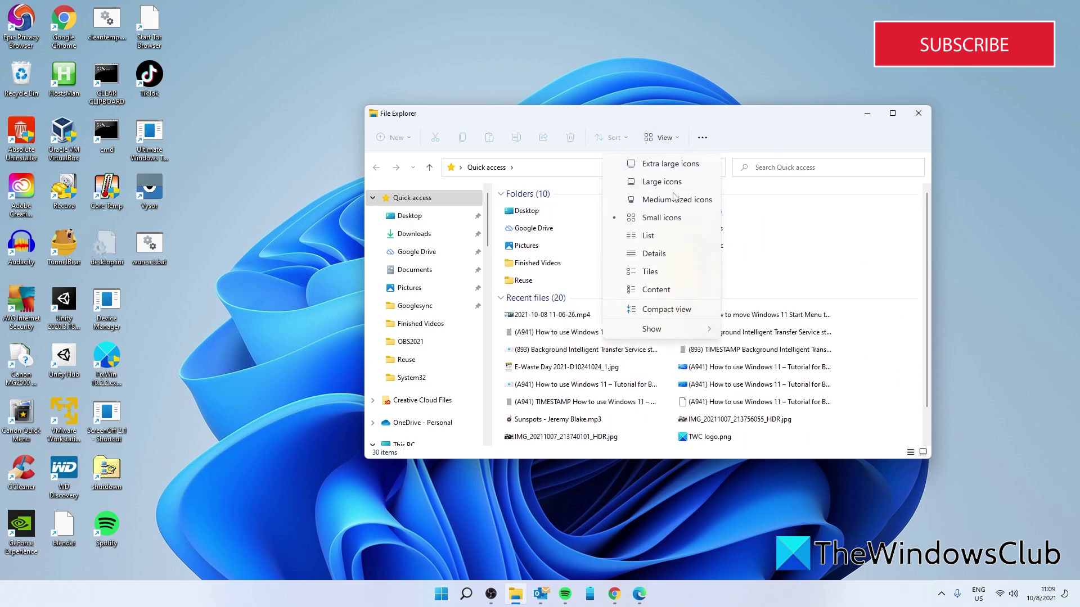
left_click(672, 236)
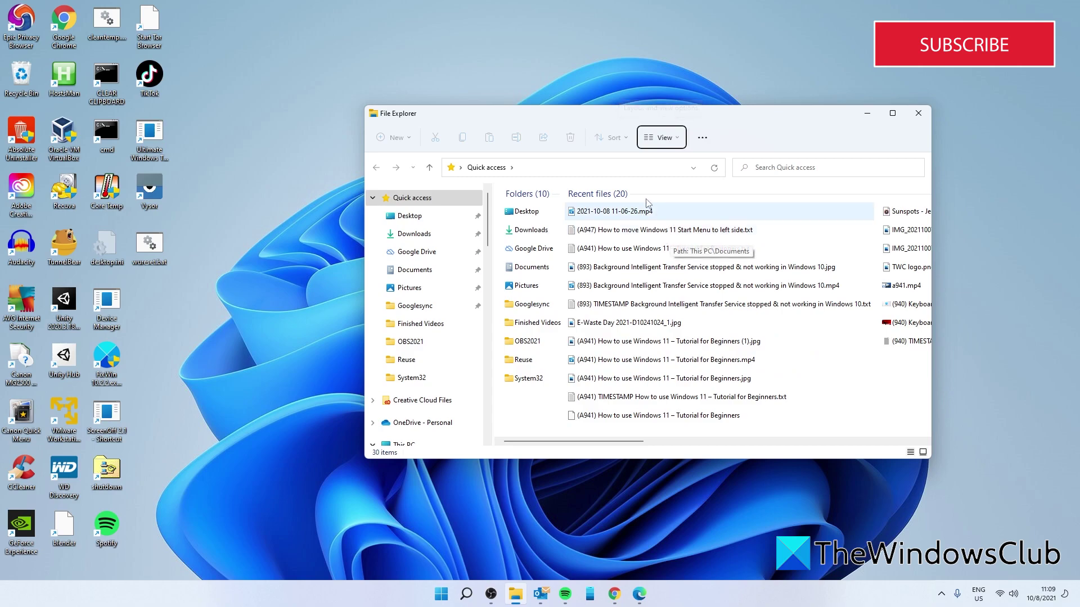
left_click(664, 138)
left_click(679, 201)
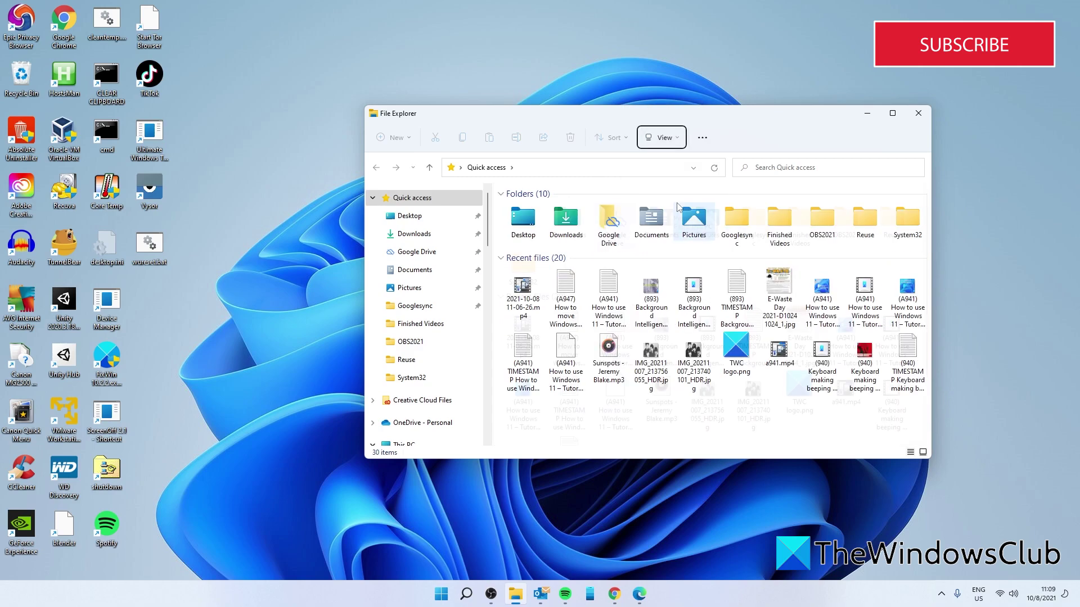
double_click(576, 214)
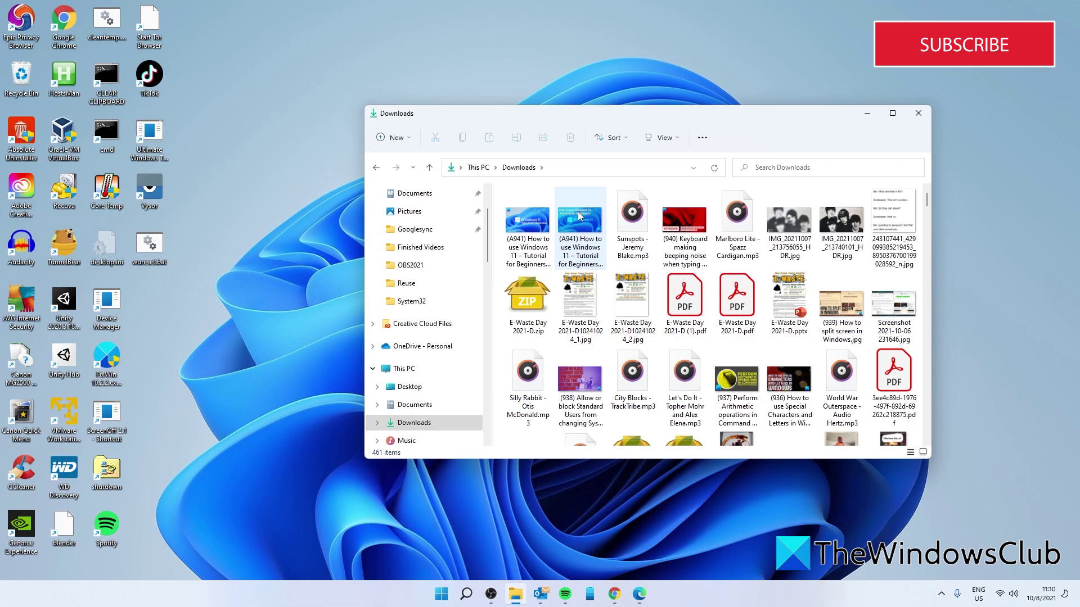
Step: Review the Downloads Sort options like size and date created, then close File Explorer
left_click(630, 138)
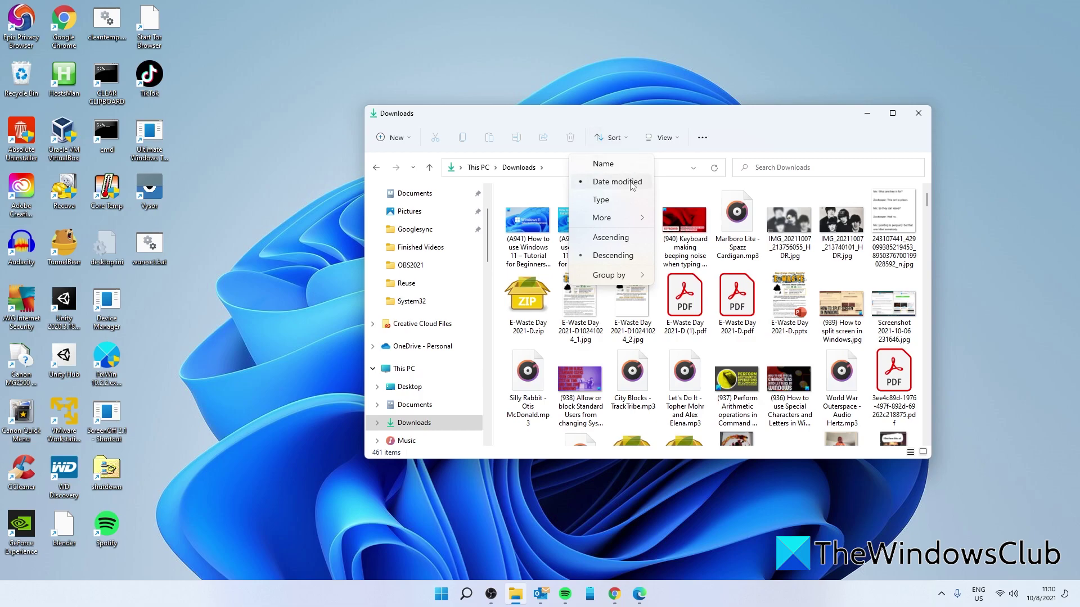
mouse_move(604, 218)
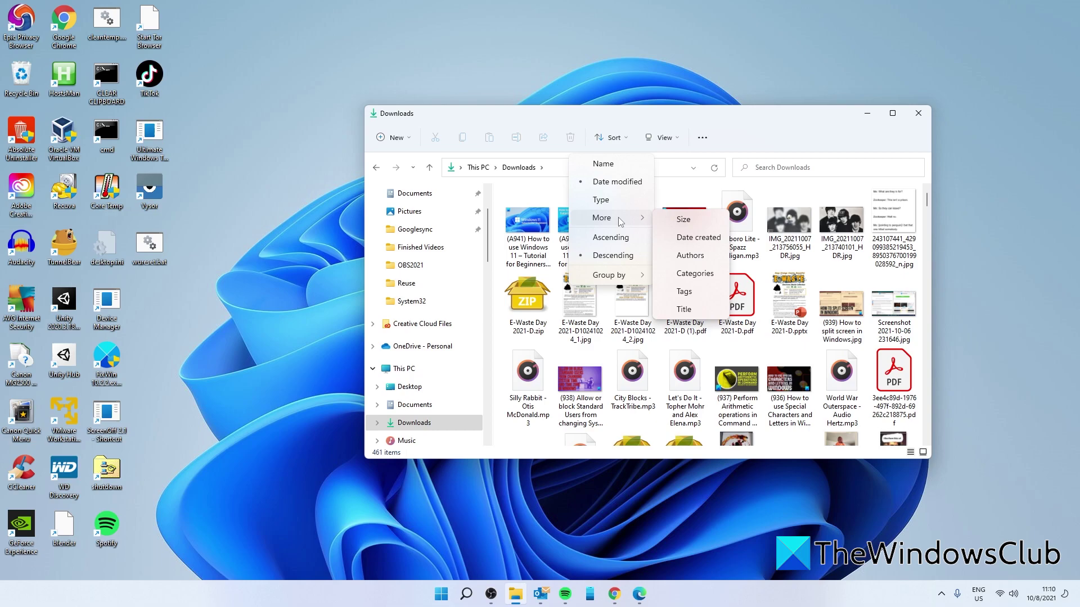
left_click(926, 116)
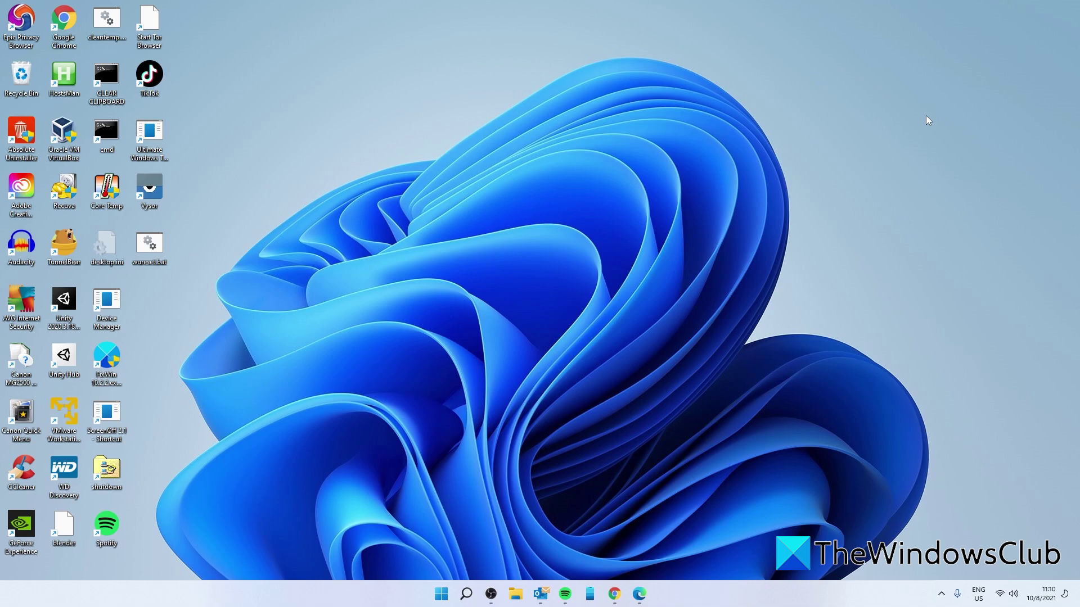
right_click(669, 198)
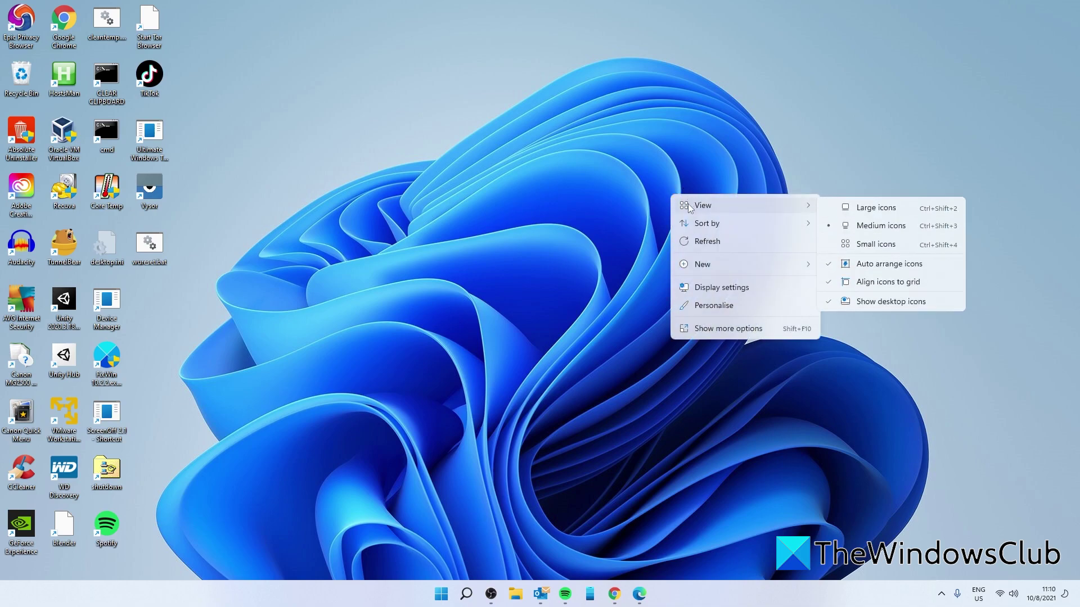
mouse_move(703, 205)
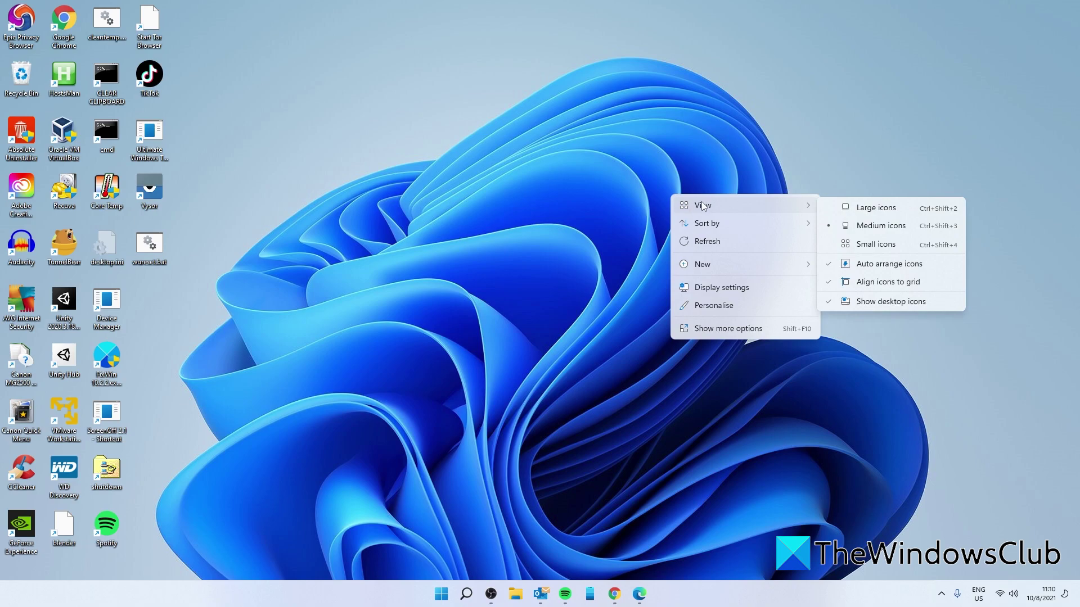
left_click(860, 208)
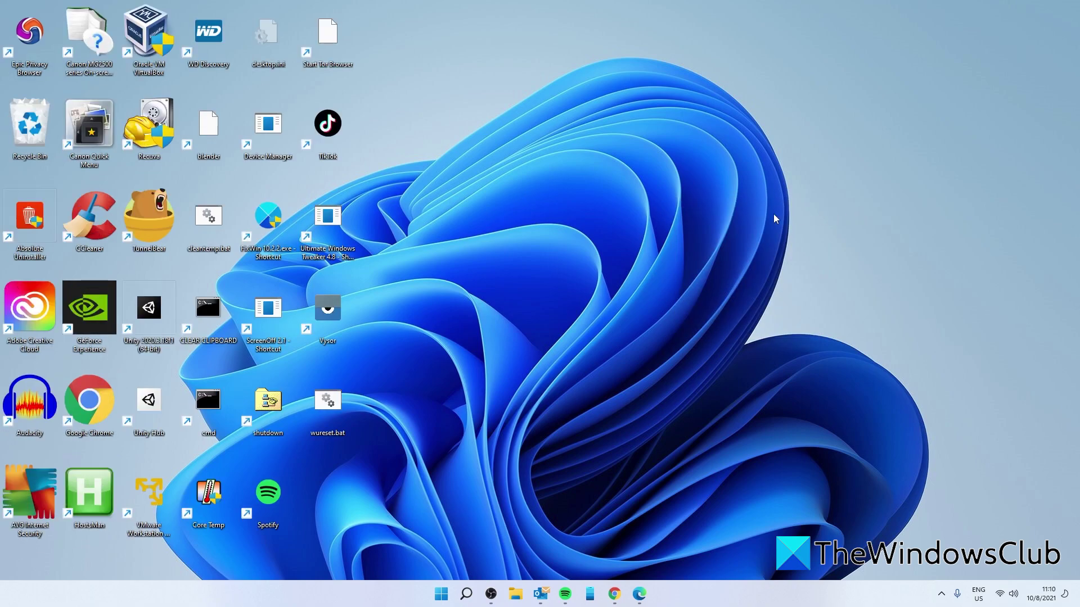
right_click(731, 220)
mouse_move(802, 231)
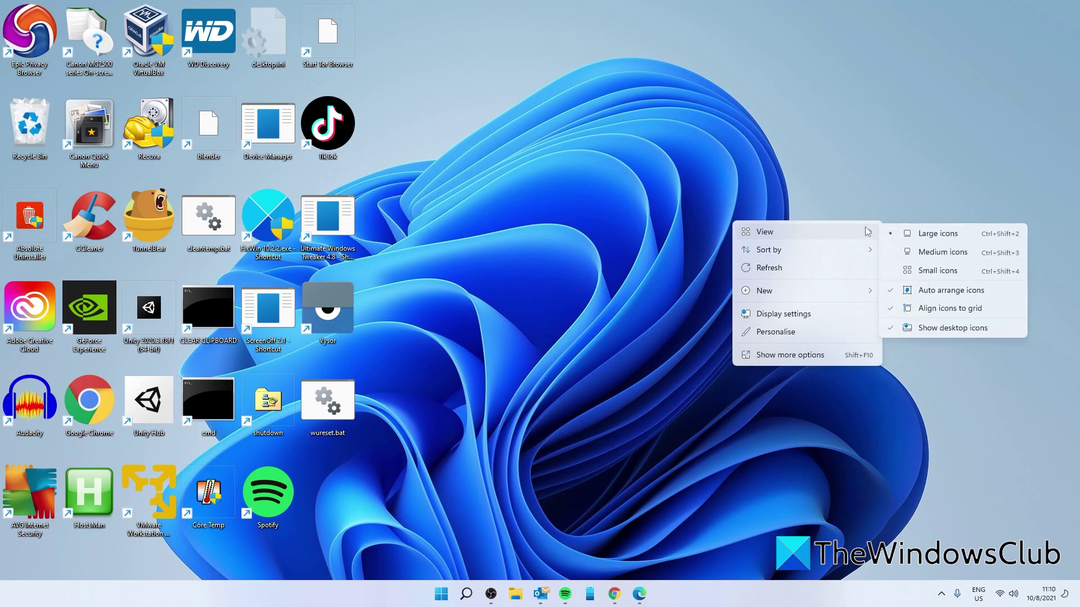
left_click(907, 253)
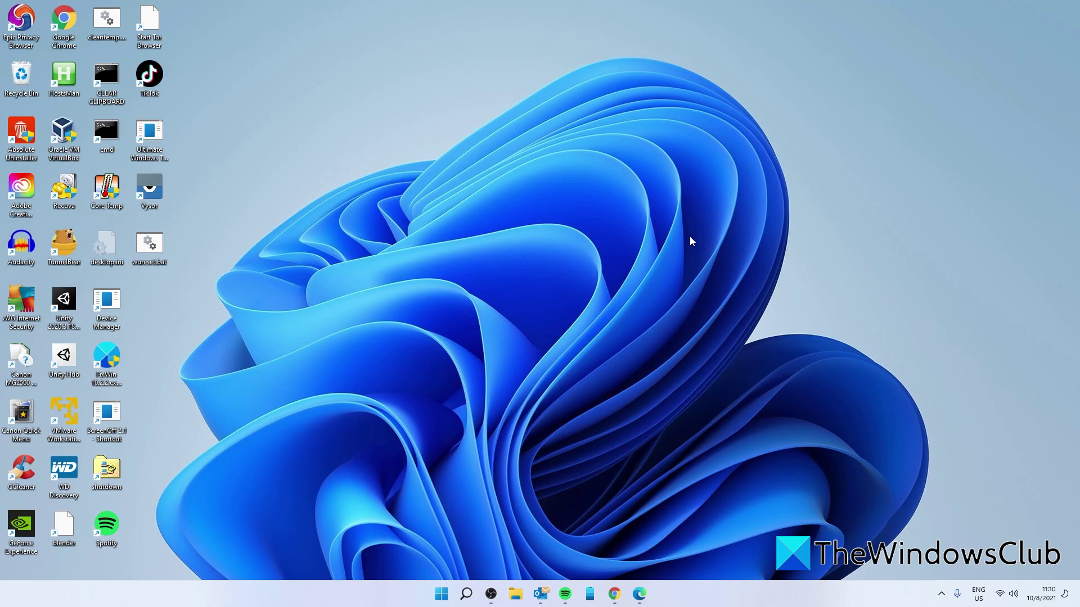
Step: Uncheck Show desktop icons from the desktop View menu, then reopen the desktop menu
right_click(690, 240)
mouse_move(724, 248)
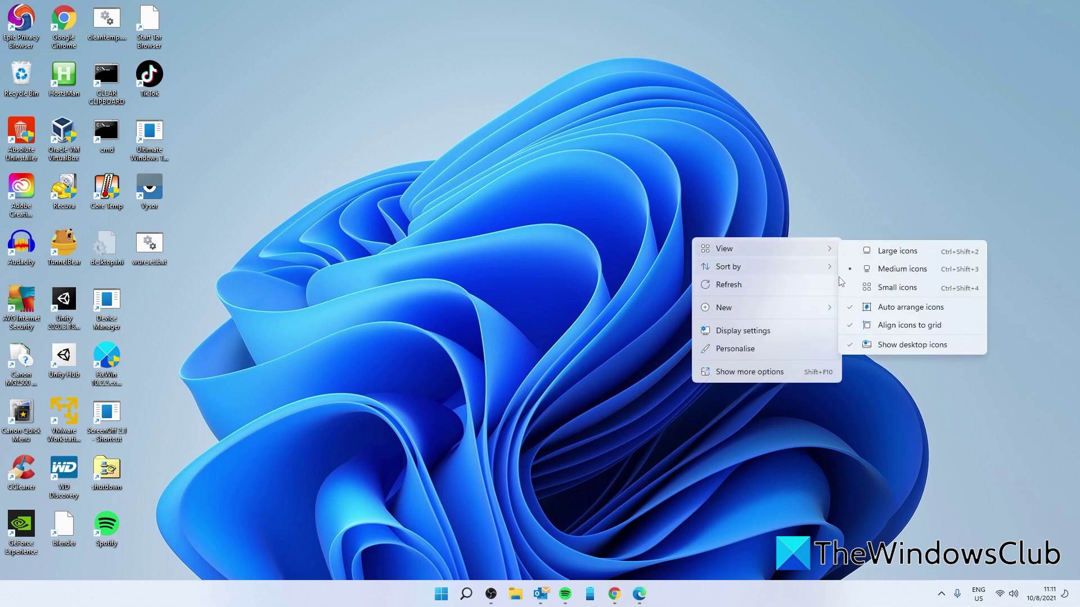
left_click(862, 347)
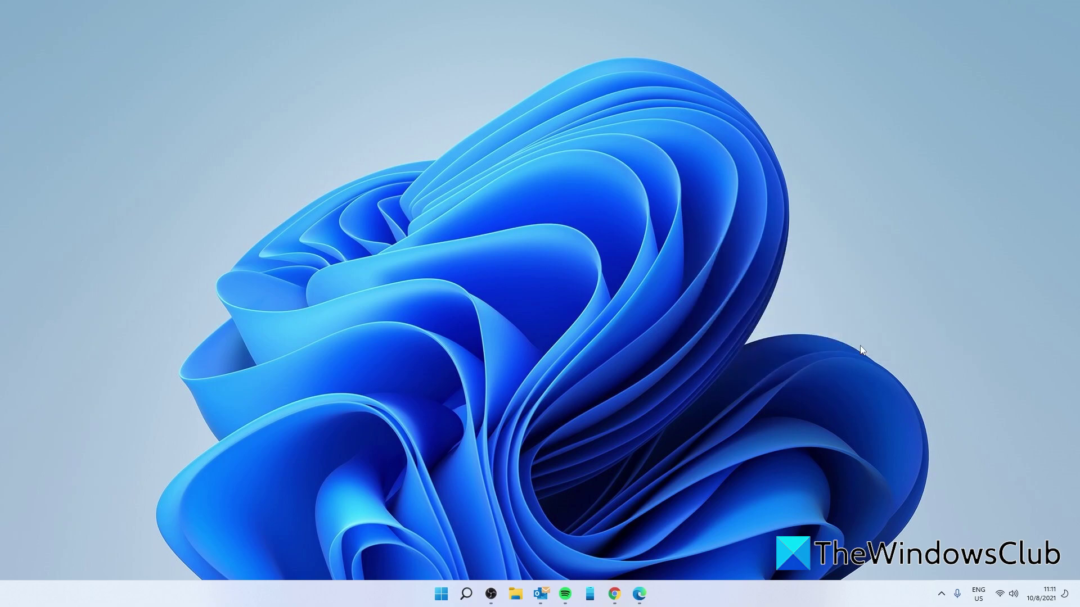
right_click(574, 216)
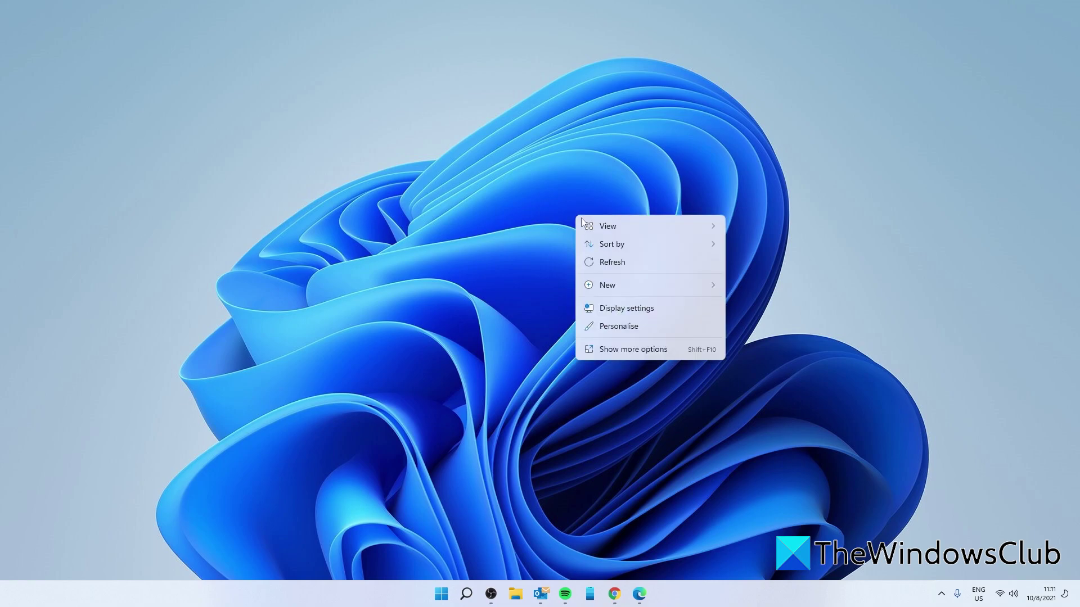
Step: Open Display settings and review the Scale dropdown, keeping it at 100%
left_click(591, 307)
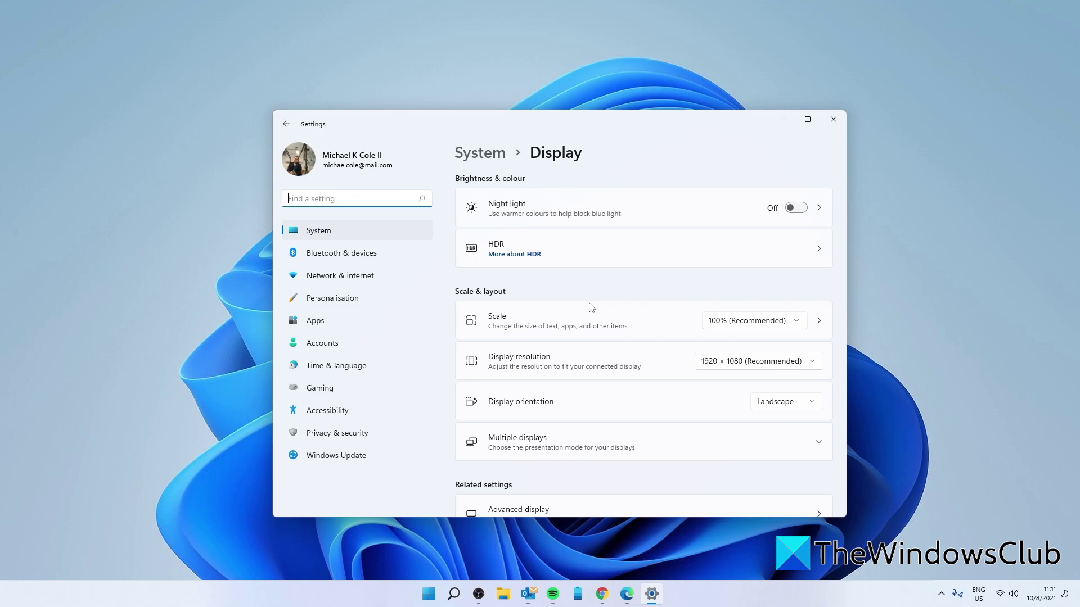
left_click(794, 321)
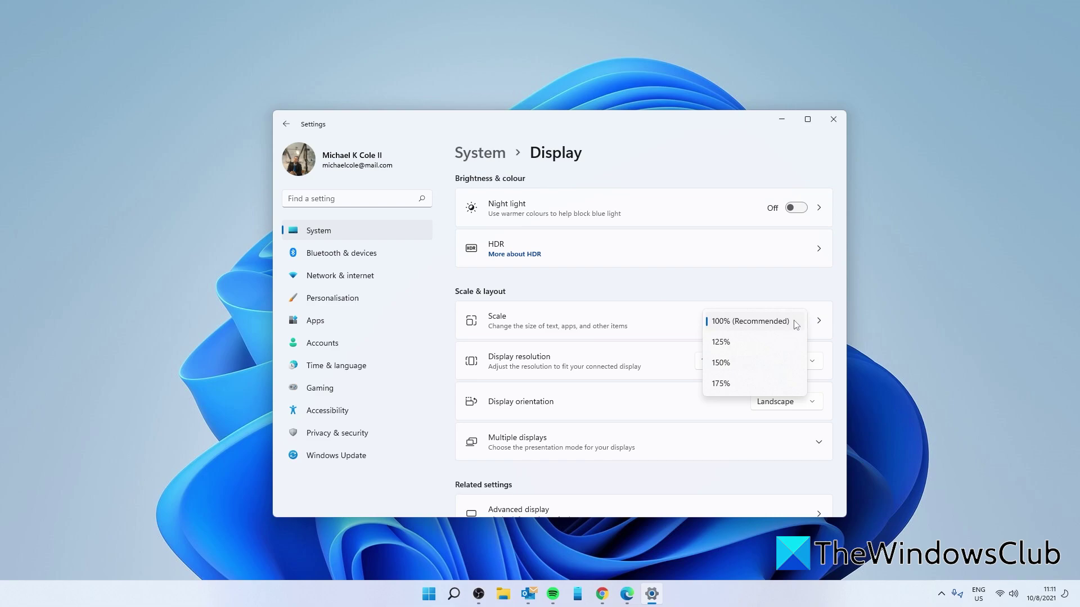
left_click(627, 295)
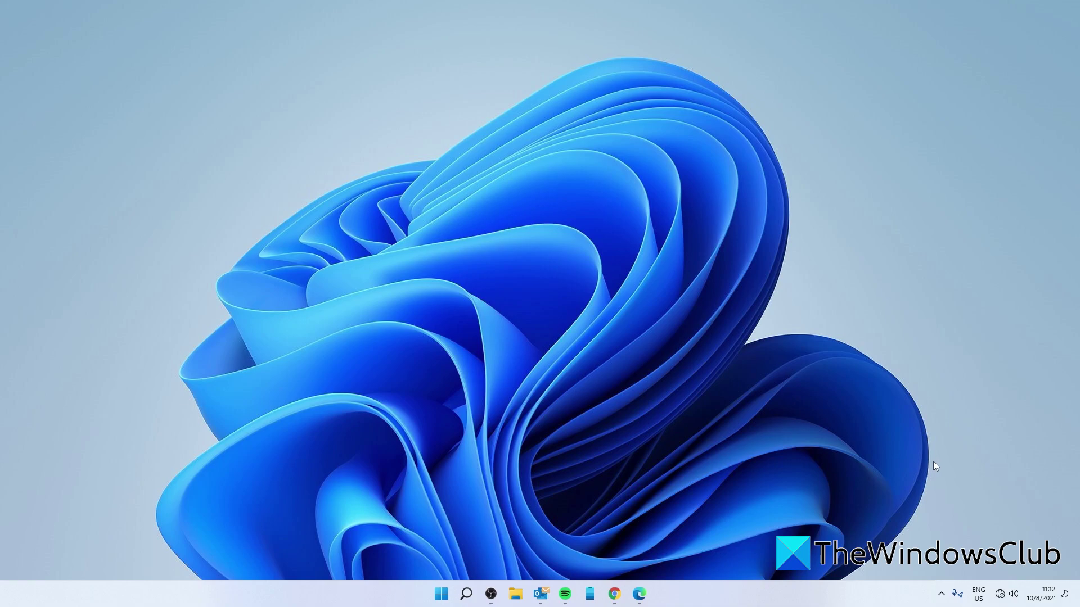
Step: Connect to the ATTXVtJkl2 Wi-Fi network with Connect automatically ticked
left_click(1001, 598)
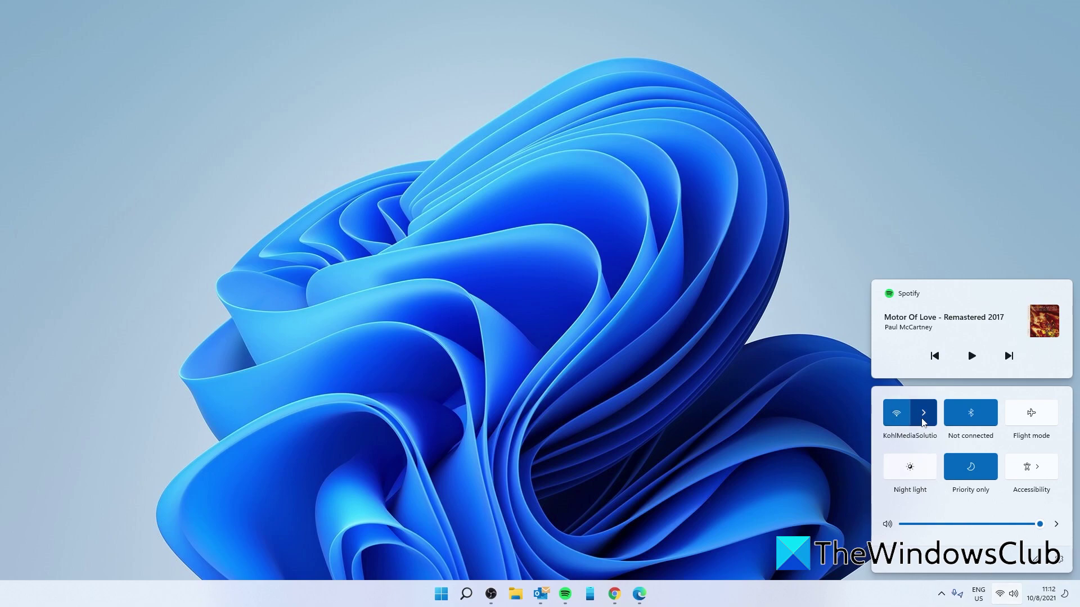
left_click(922, 422)
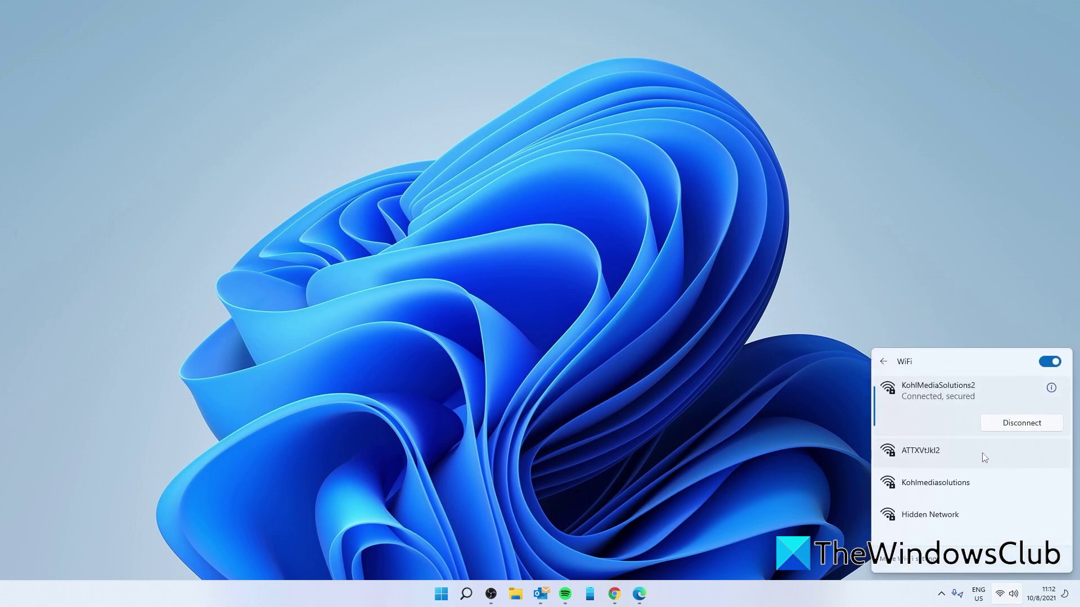
left_click(989, 447)
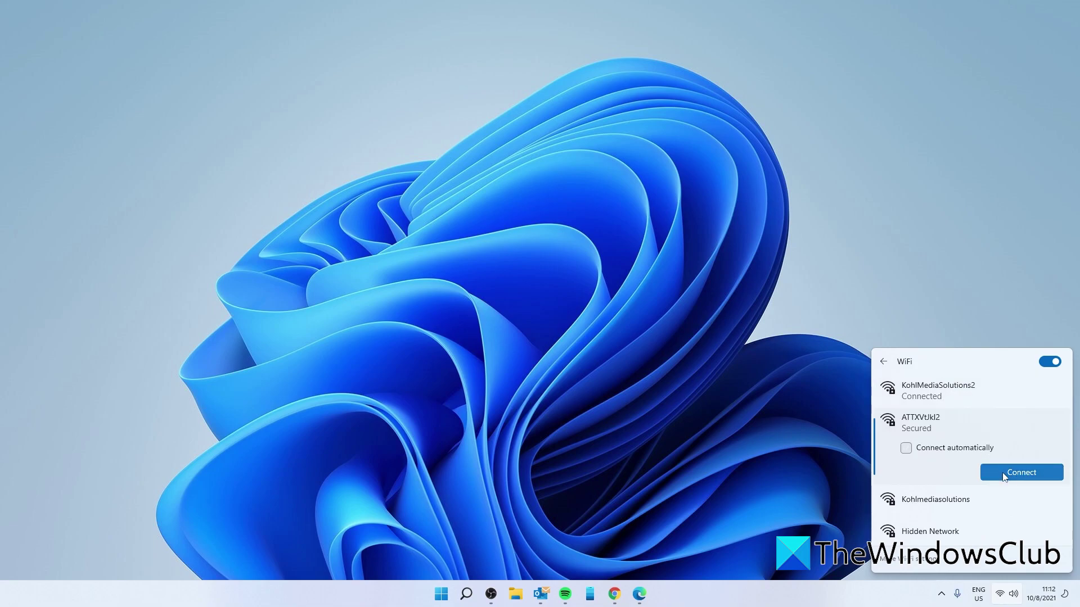
left_click(906, 448)
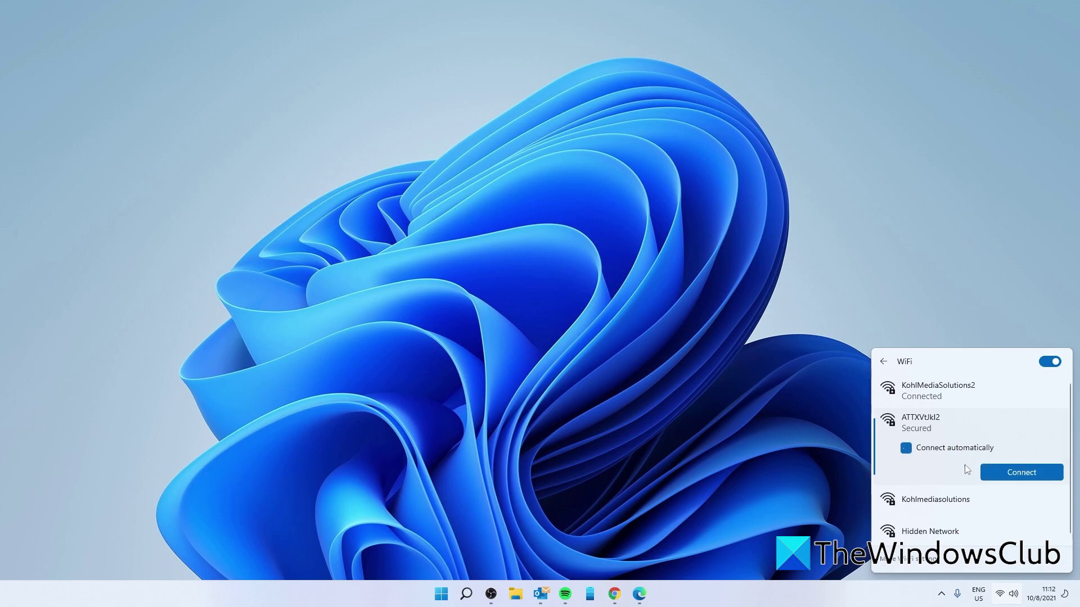
left_click(989, 472)
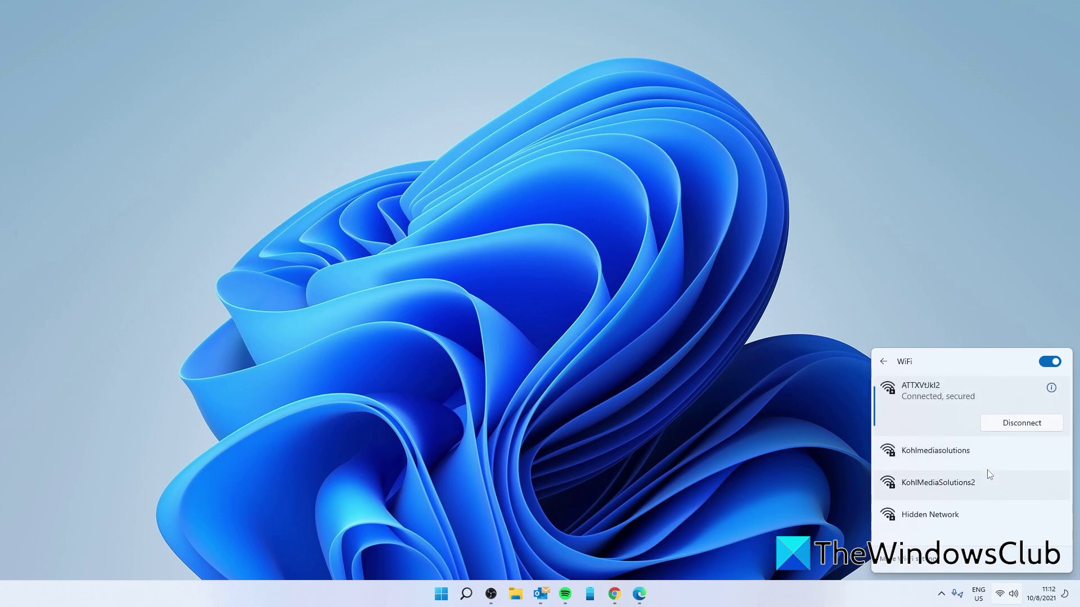
Step: Close Quick Settings, launch Edge from Start, then minimise the Edge window
left_click(929, 305)
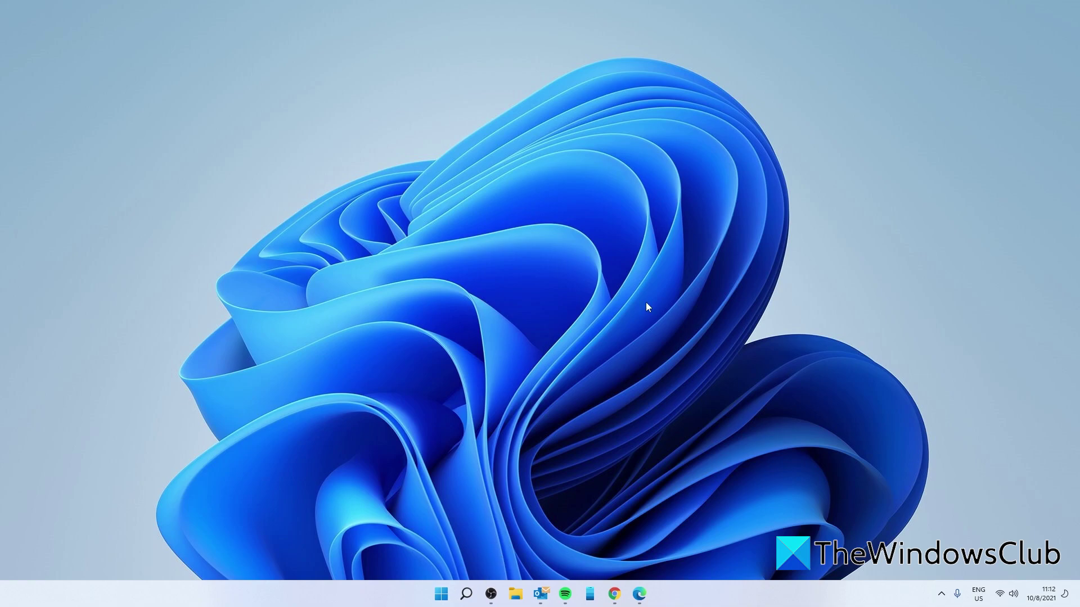
key("super")
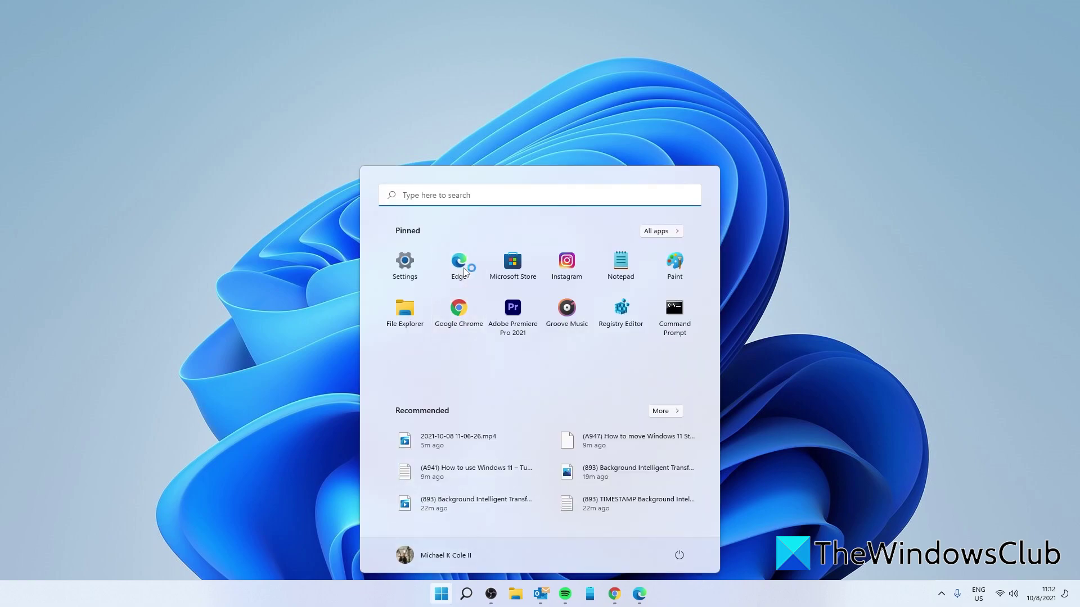
left_click(639, 593)
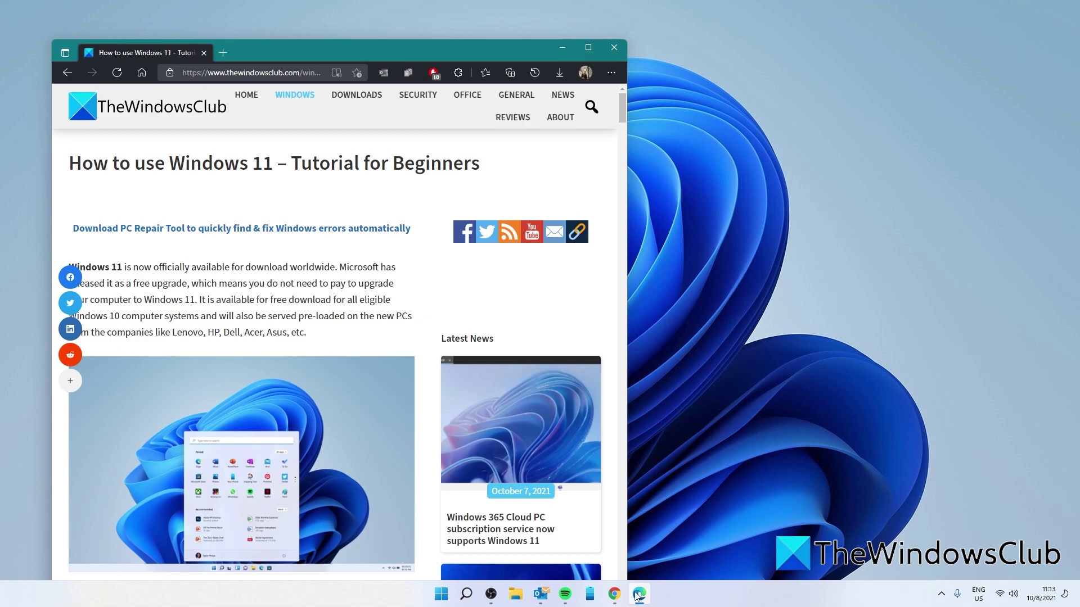
left_click(563, 47)
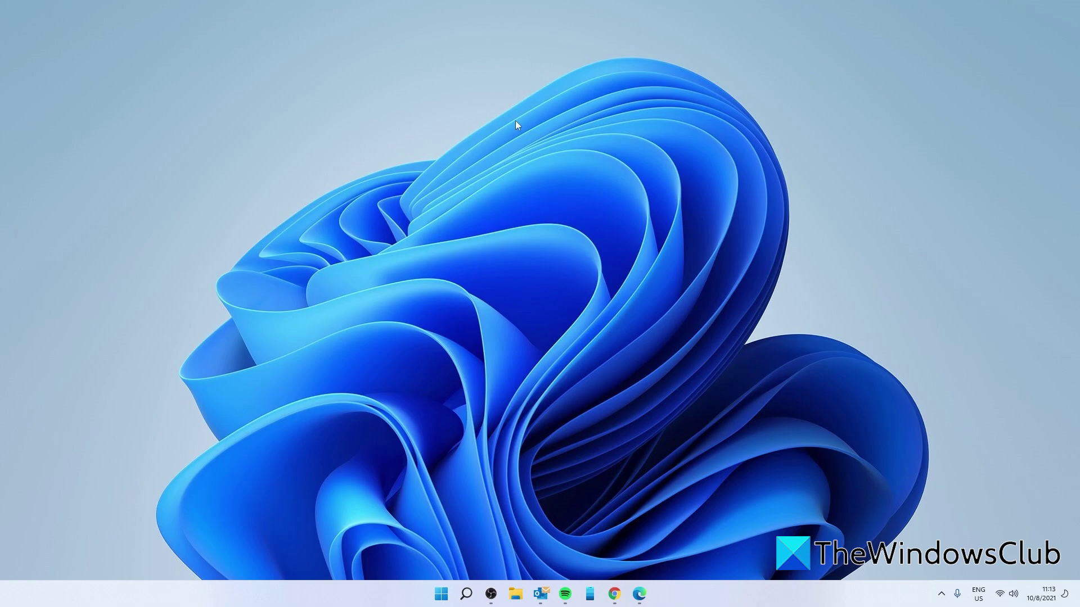
Step: View the Start menu power options: Sleep, Shut down and Restart
left_click(441, 593)
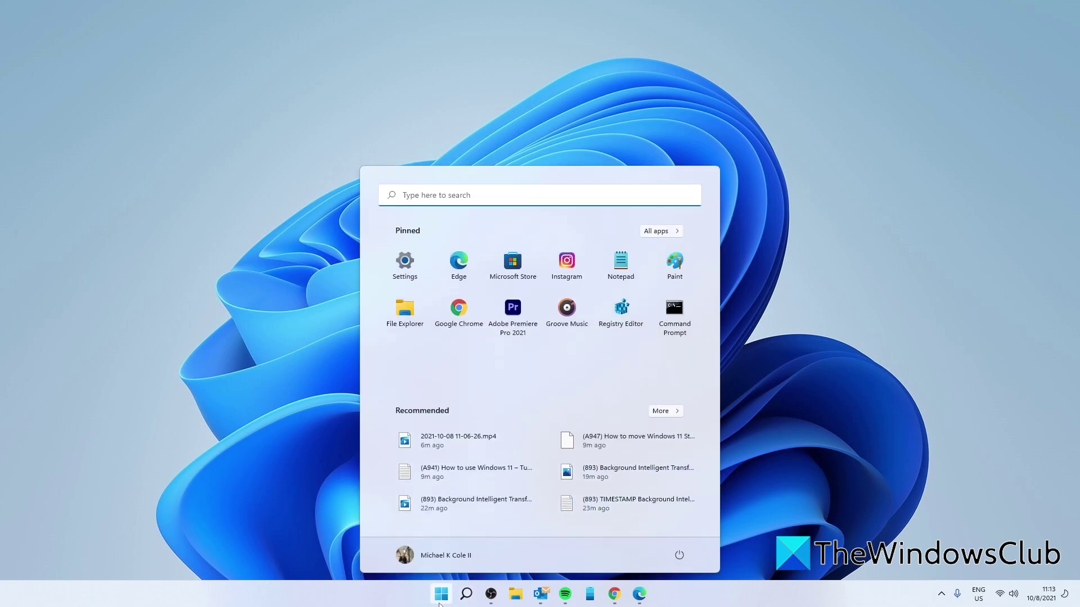
left_click(677, 561)
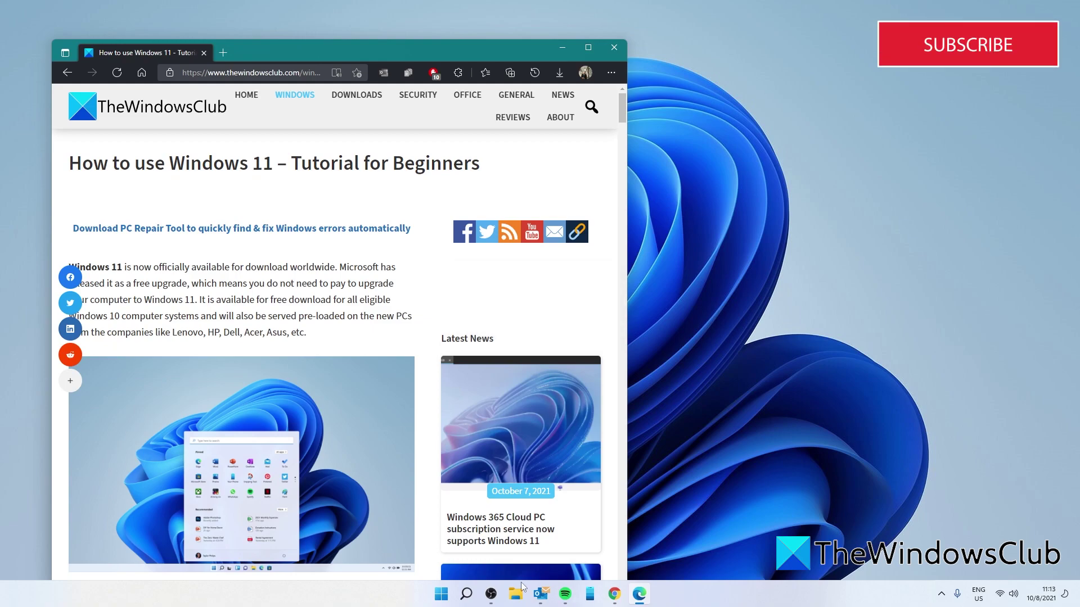
Step: Launch Settings from Start and navigate to Personalisation > Taskbar
left_click(441, 594)
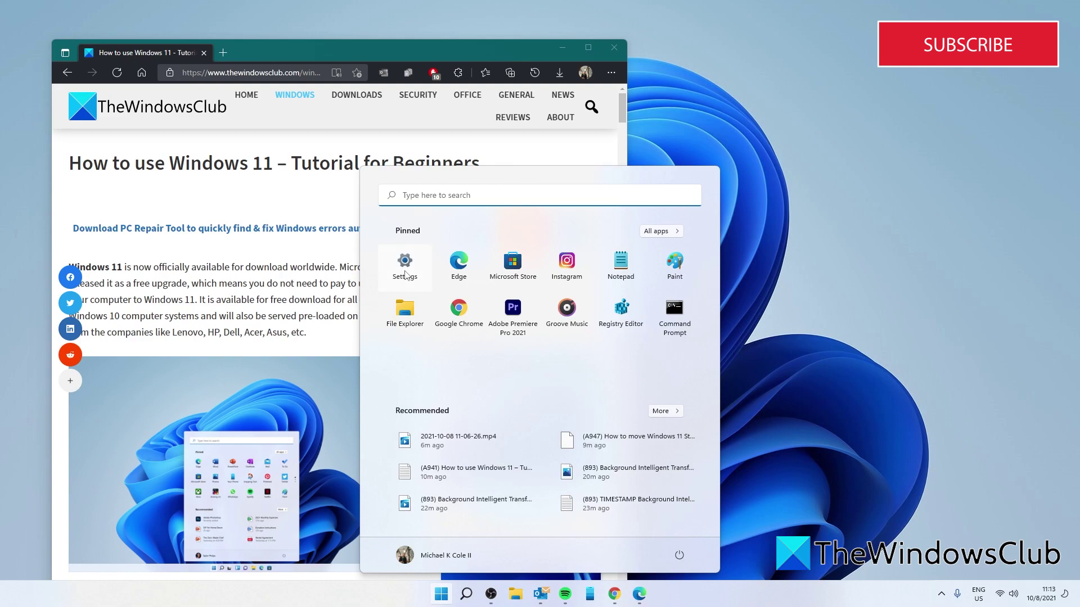
left_click(405, 274)
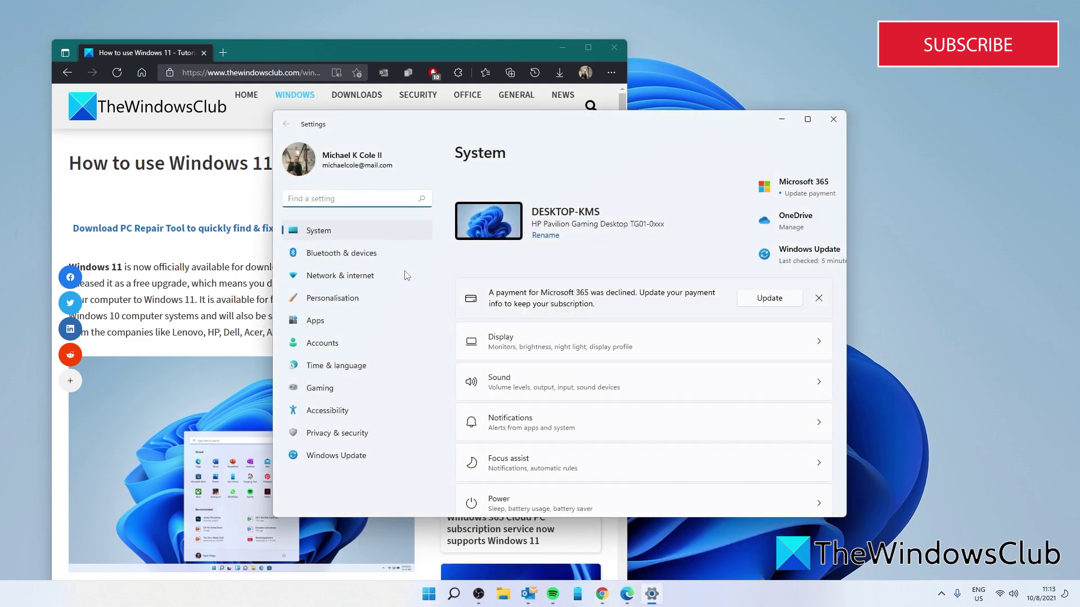
scroll(544, 290, "down", 4)
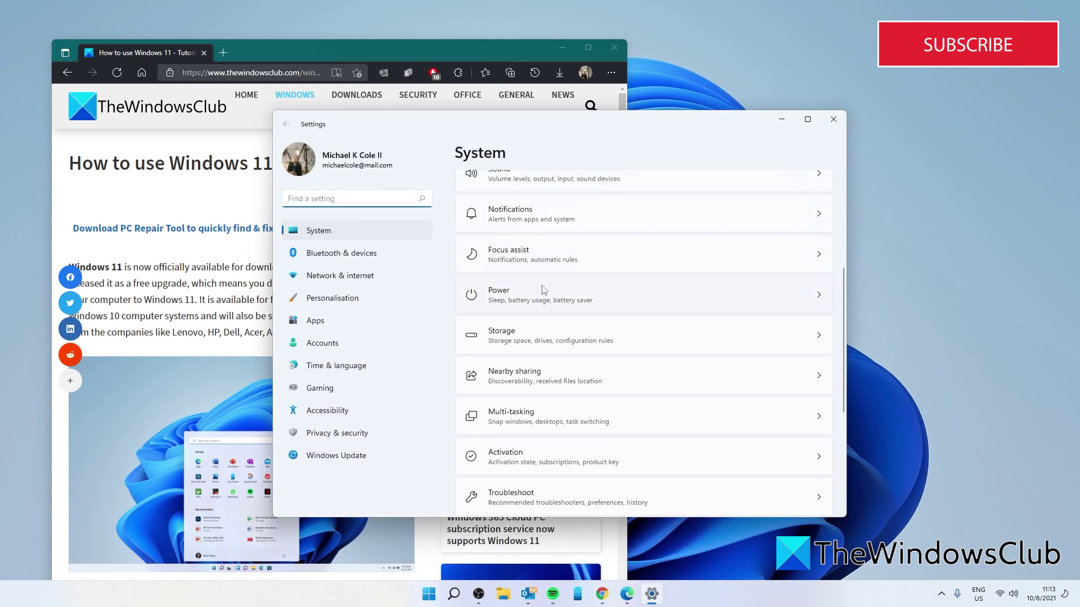
left_click(335, 302)
scroll(632, 329, "down", 2)
scroll(632, 328, "down", 2)
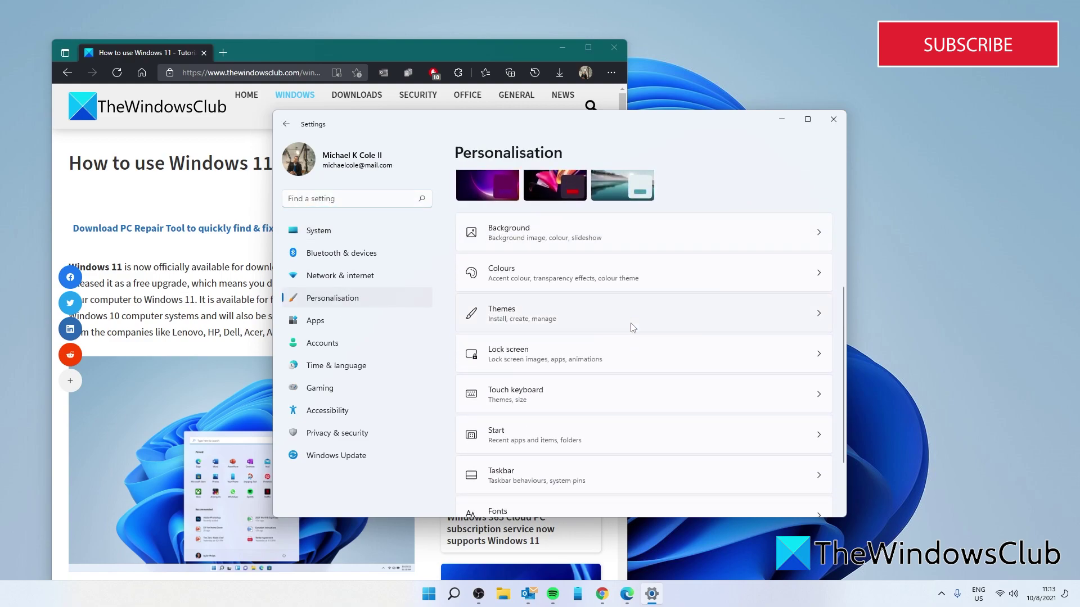
scroll(632, 328, "down", 2)
scroll(632, 328, "down", 1)
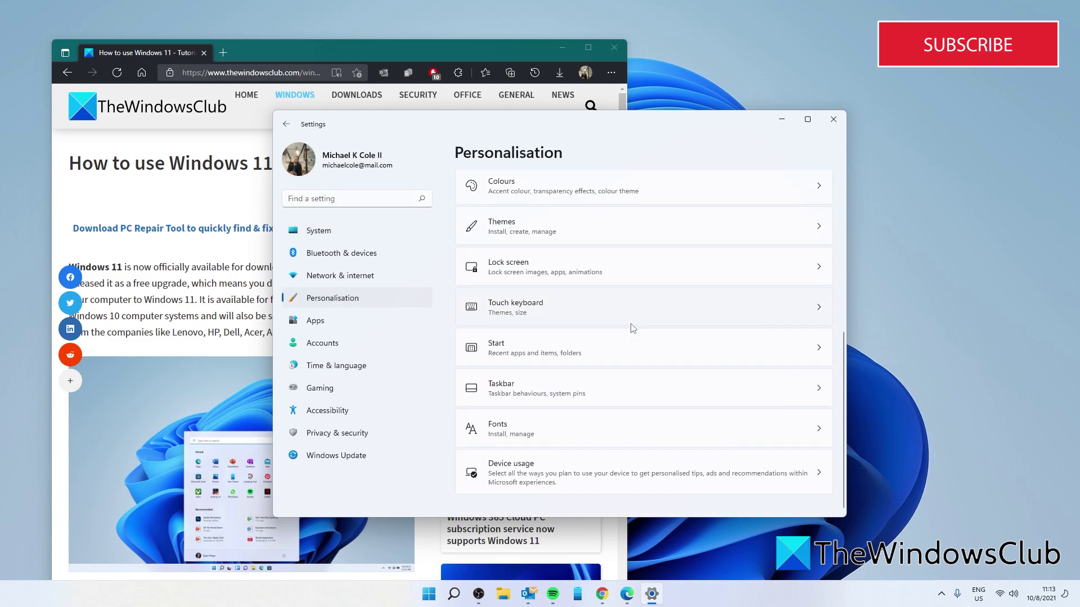
left_click(820, 389)
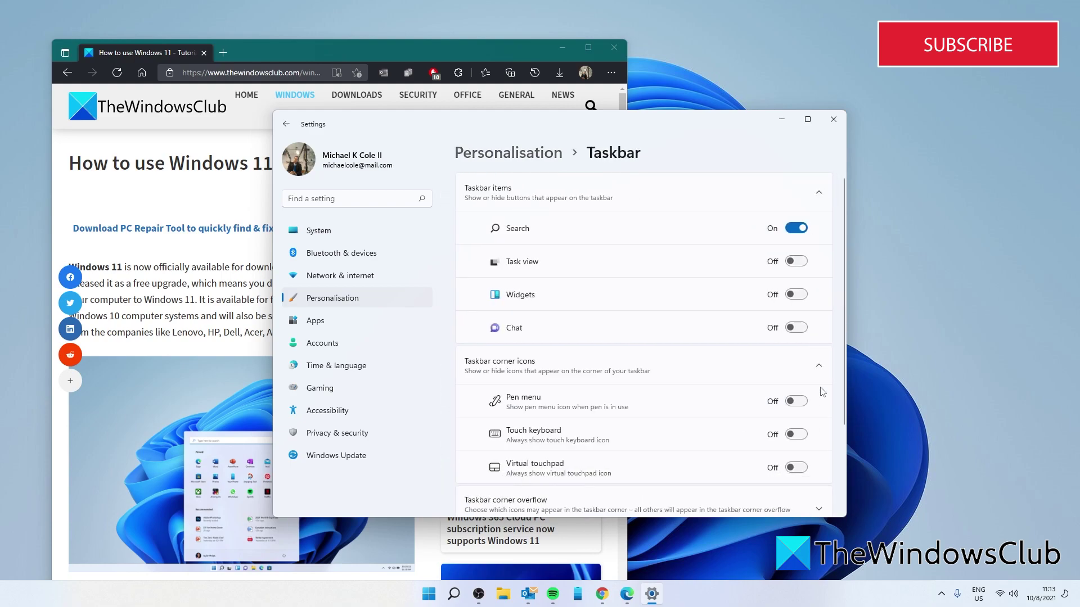
Step: Expand Taskbar behaviours and set Taskbar alignment to Left
scroll(822, 392, "down", 3)
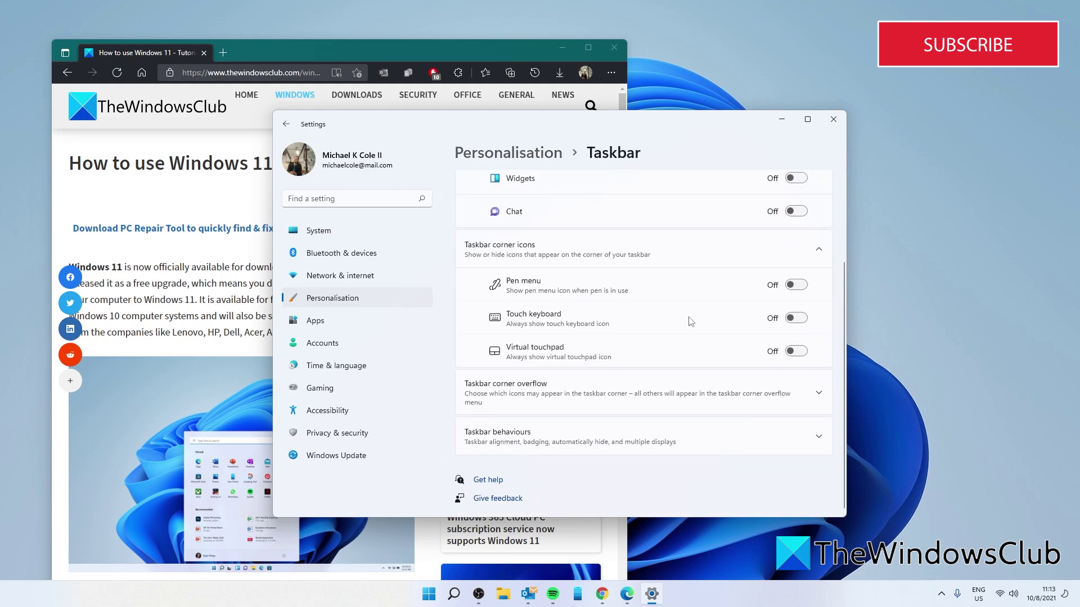
left_click(814, 449)
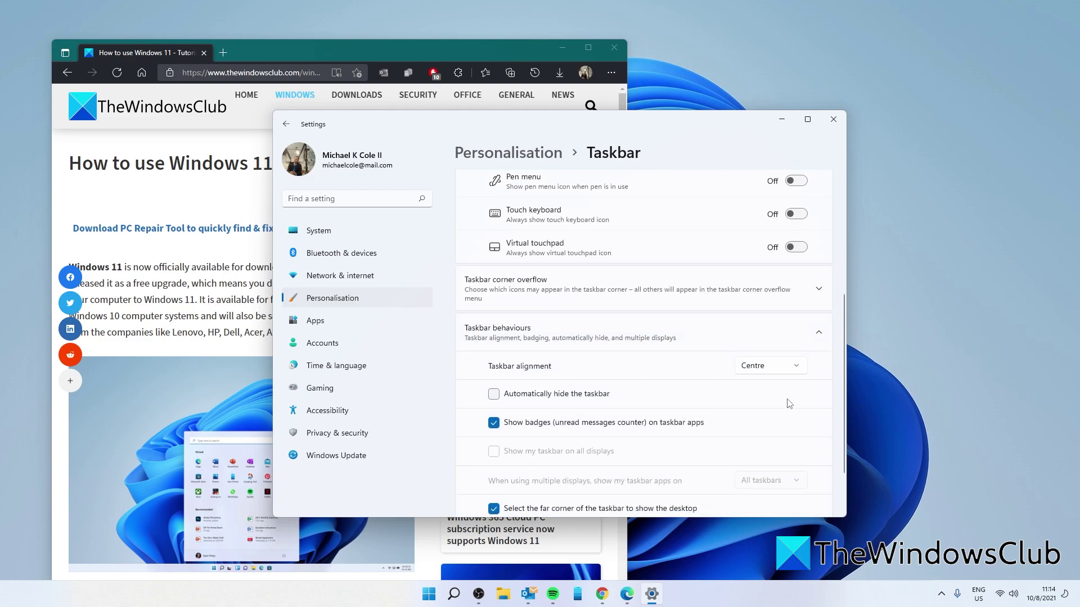
left_click(800, 371)
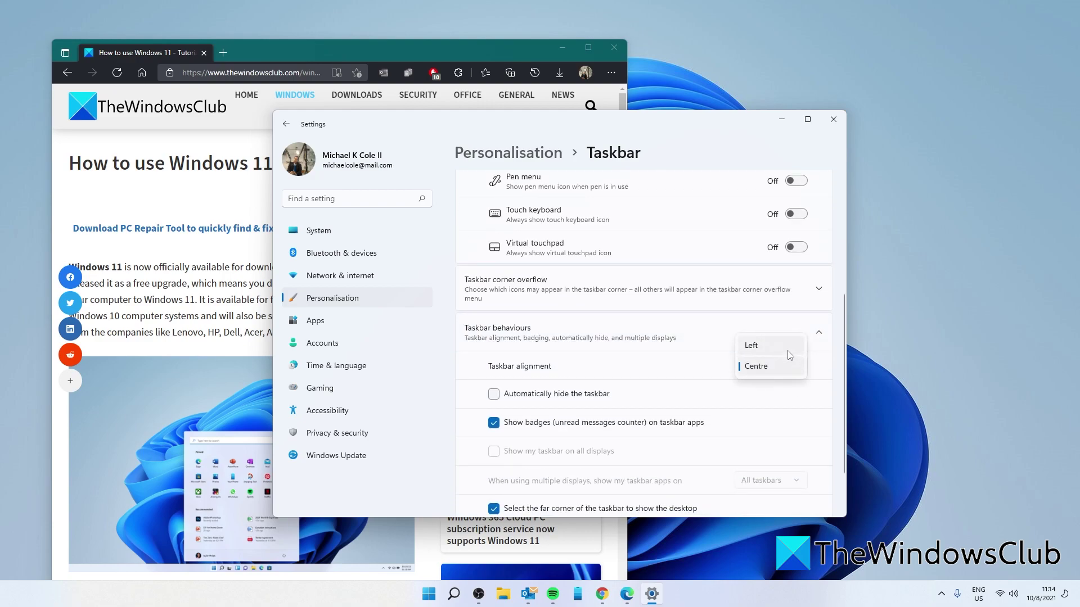
left_click(789, 353)
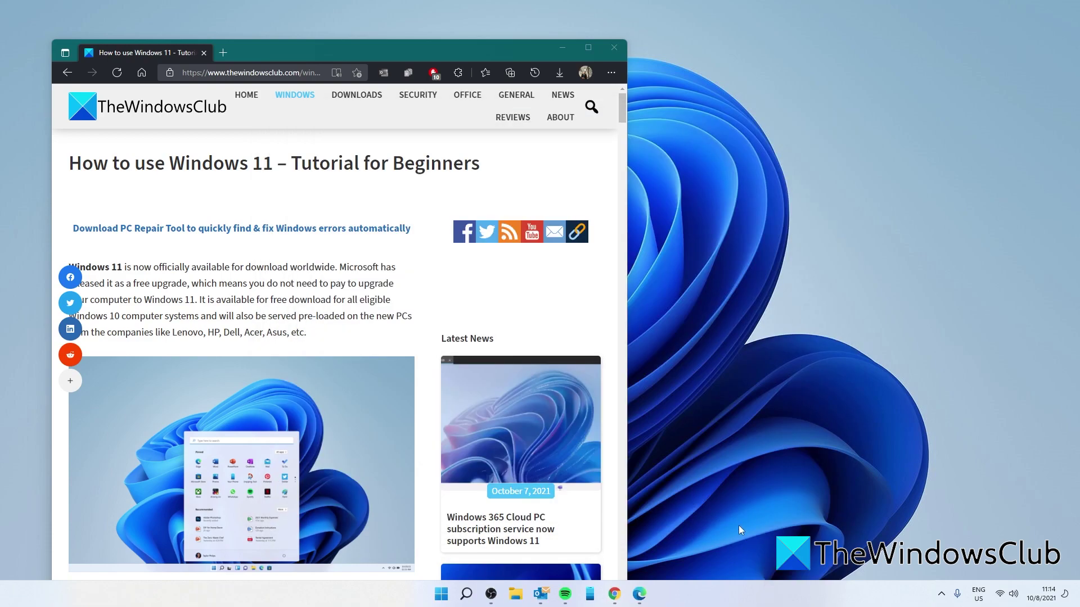
Step: Glance at the taskbar's shortcut menu, then use the Show desktop corner to minimise all windows
right_click(777, 602)
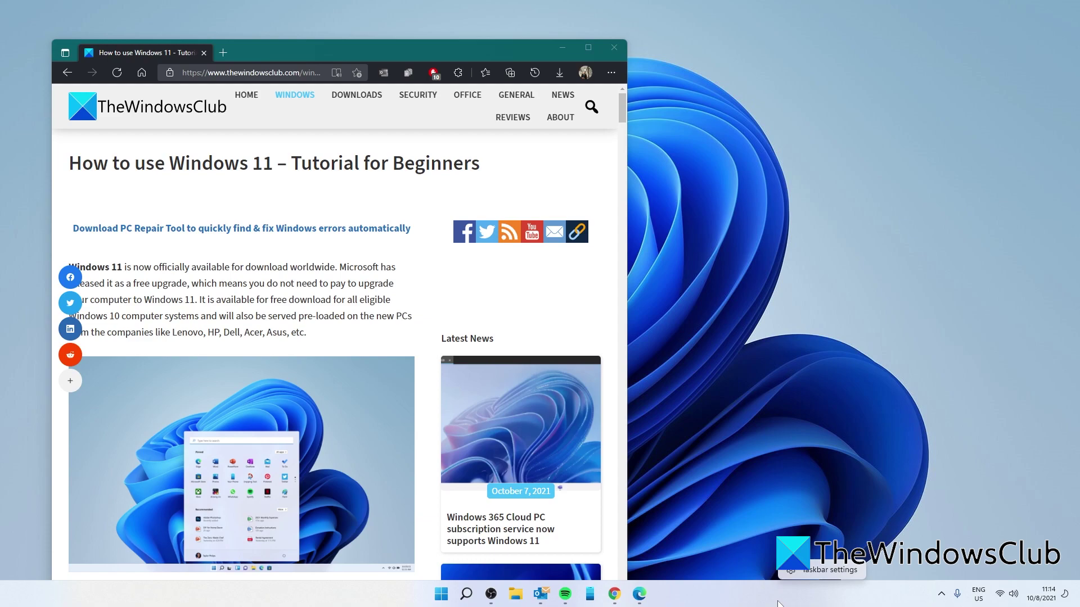
left_click(762, 508)
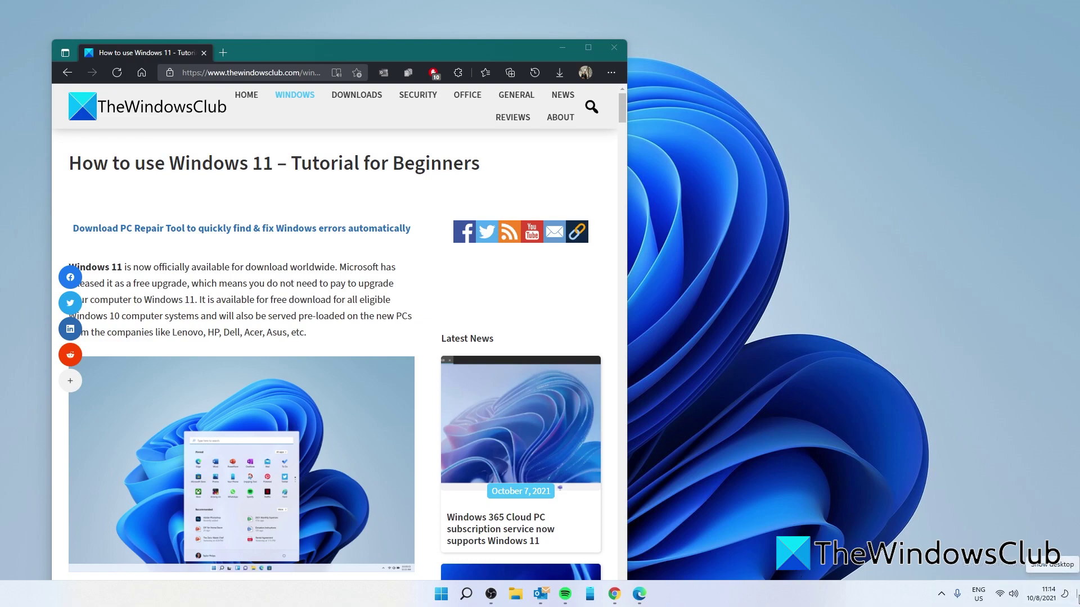
left_click(1077, 595)
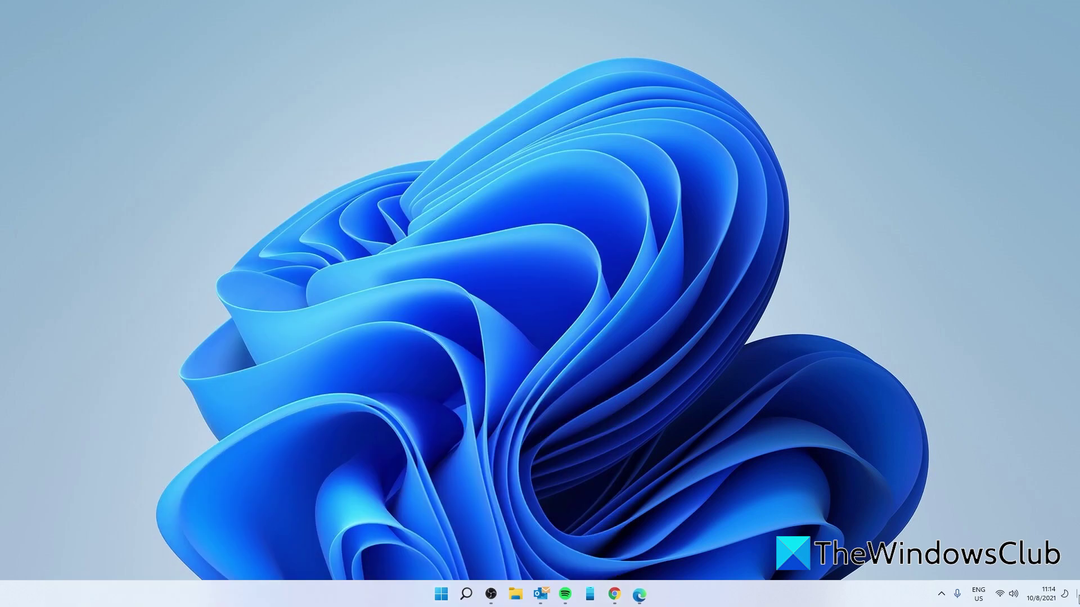
Step: View the Win+X quick-link menu from the Start button, then open the Start menu
right_click(442, 595)
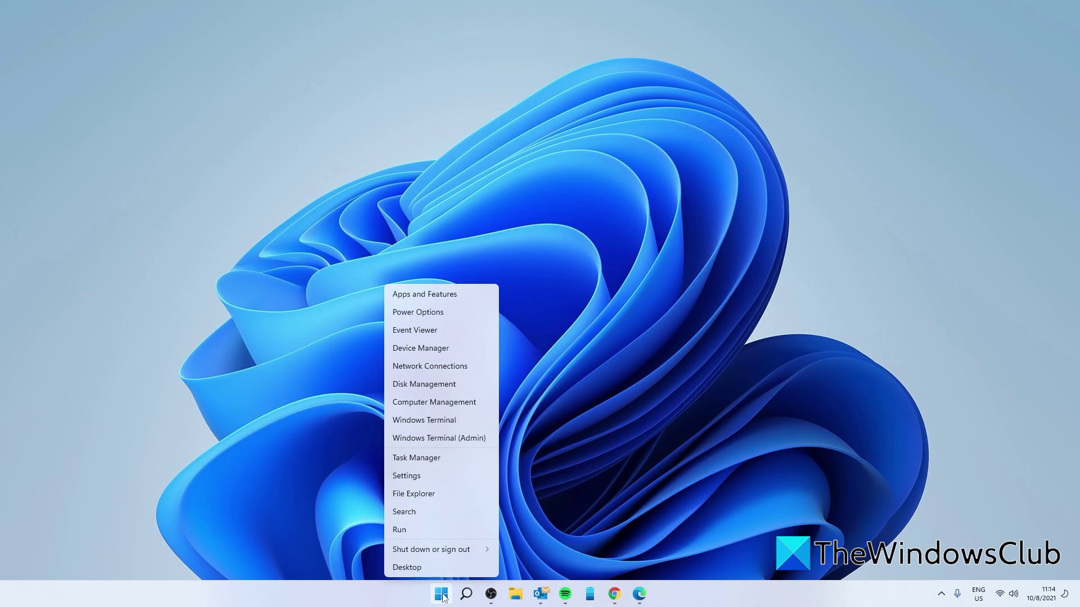
left_click(443, 597)
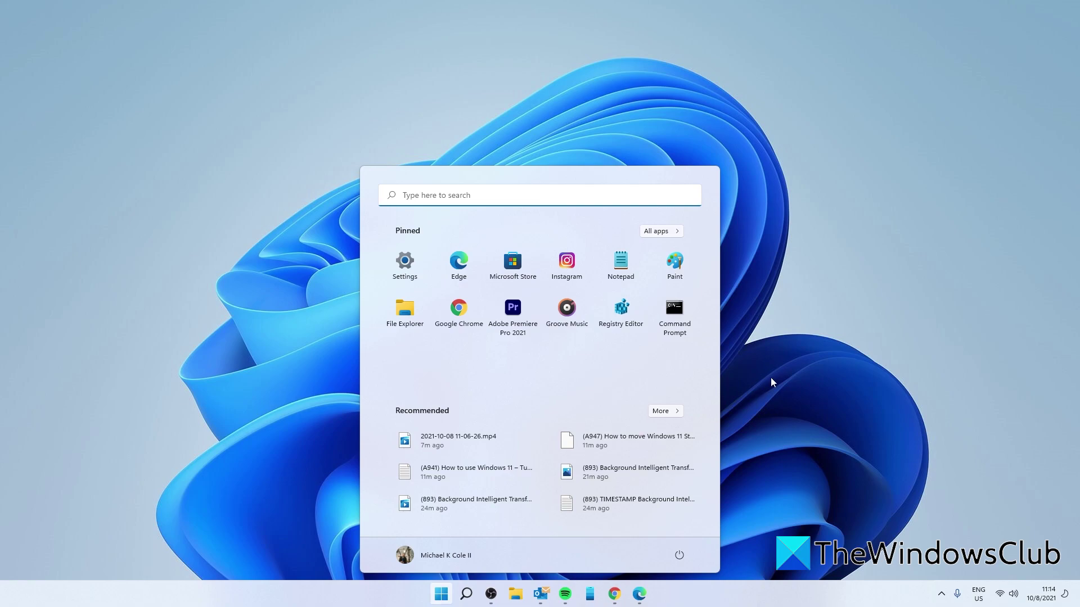
Step: Close Start and open the desktop's classic context menu via Show more options
left_click(793, 372)
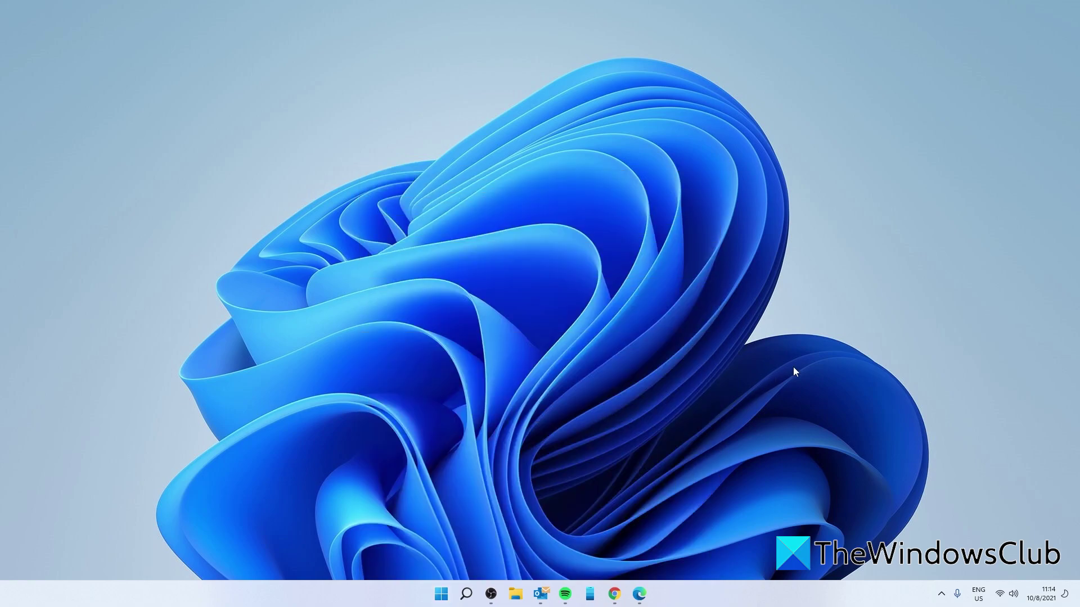
right_click(490, 240)
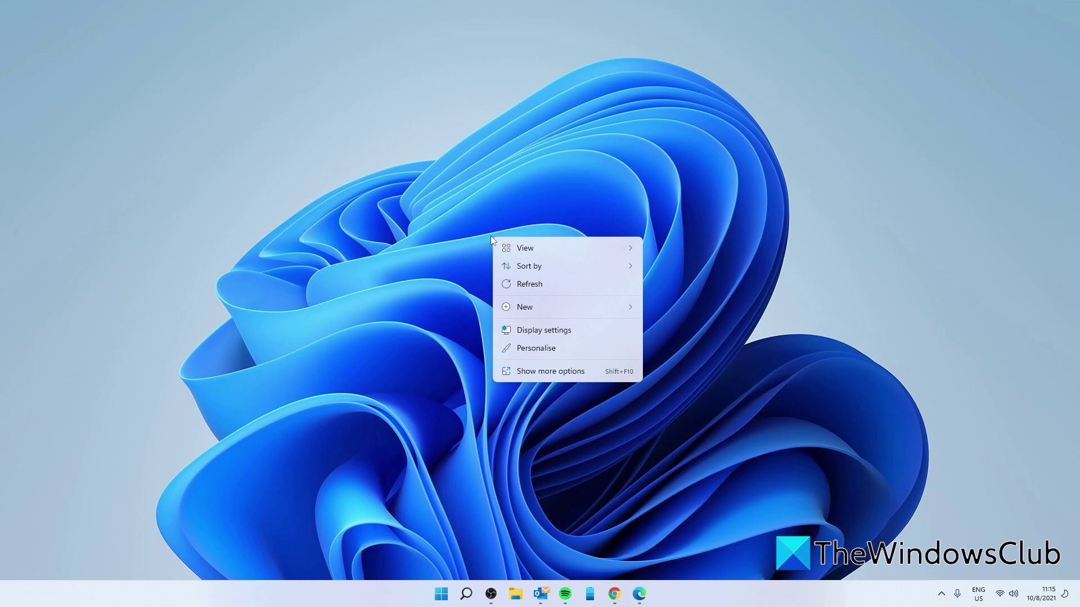
left_click(546, 372)
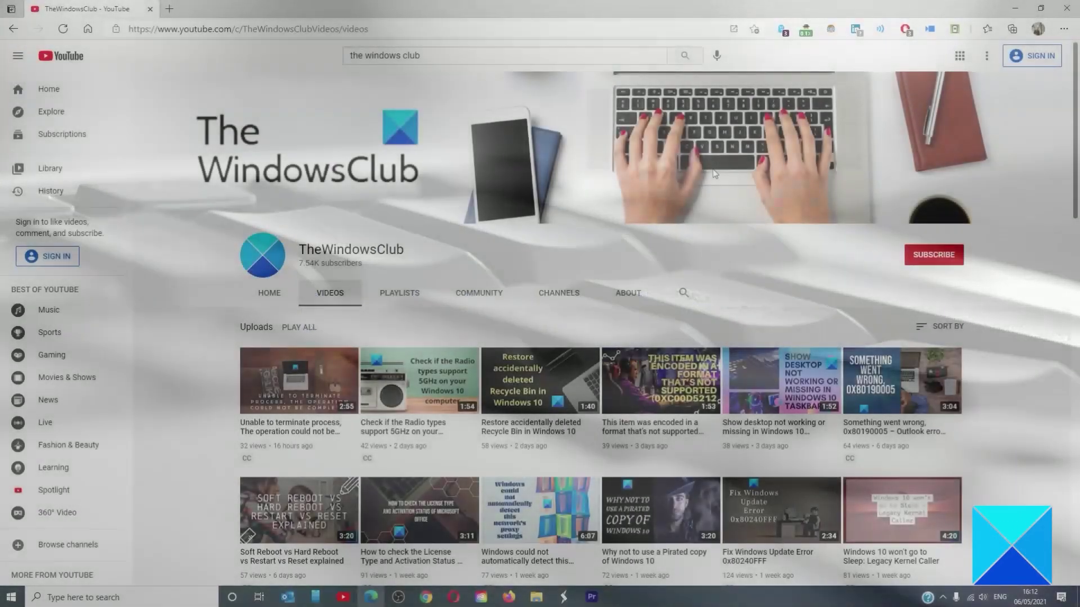
scroll(714, 173, "down", 2)
scroll(714, 173, "down", 2)
scroll(714, 174, "down", 2)
scroll(713, 173, "down", 4)
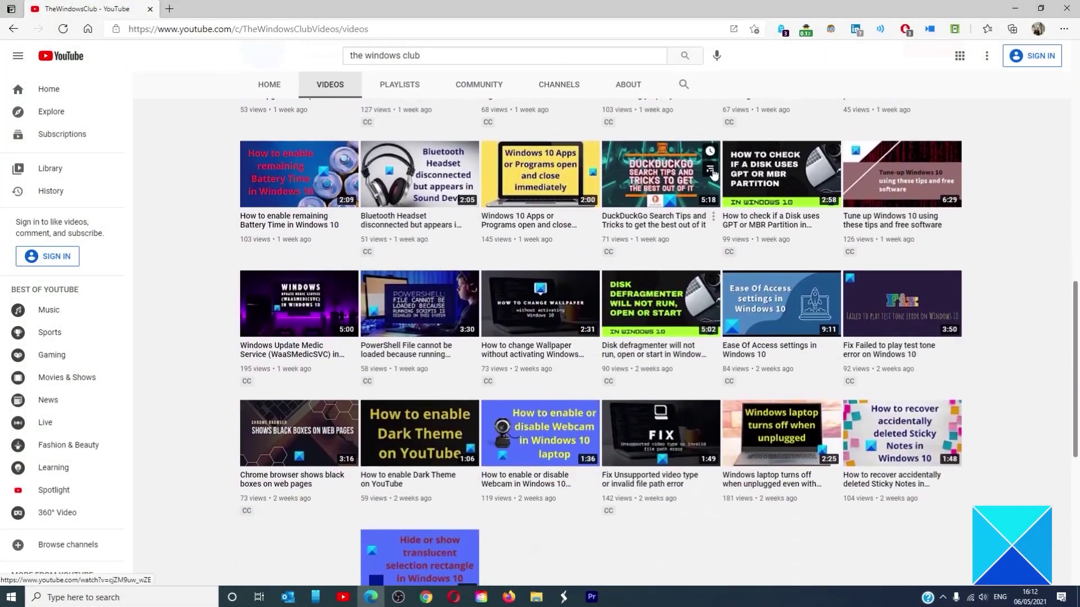
scroll(713, 173, "down", 2)
scroll(713, 173, "down", 5)
scroll(713, 174, "up", 3)
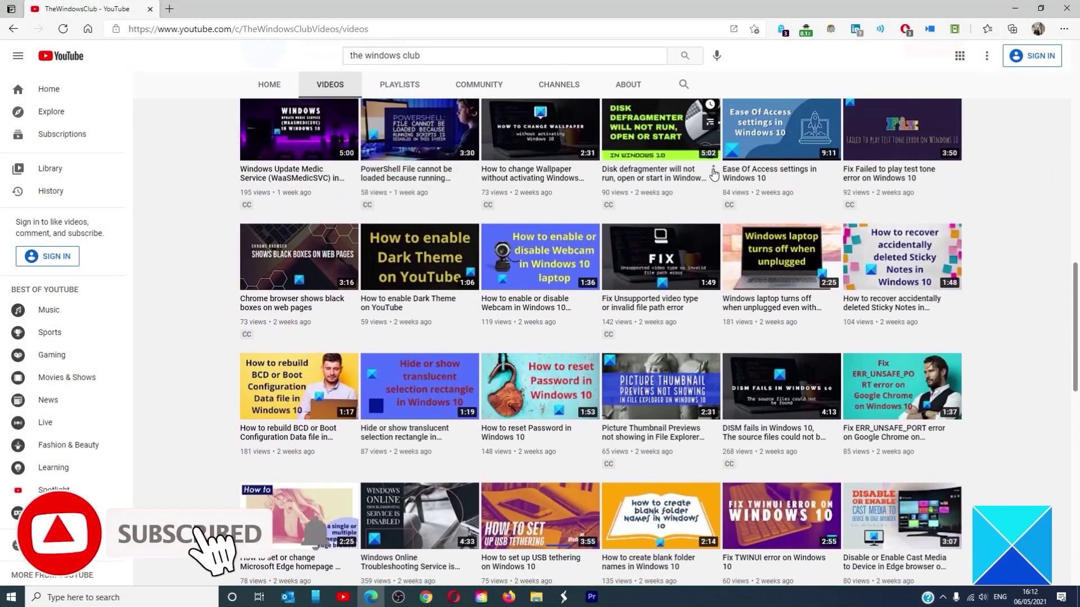
scroll(713, 173, "up", 3)
scroll(713, 173, "up", 2)
scroll(713, 173, "up", 3)
scroll(713, 173, "up", 3)
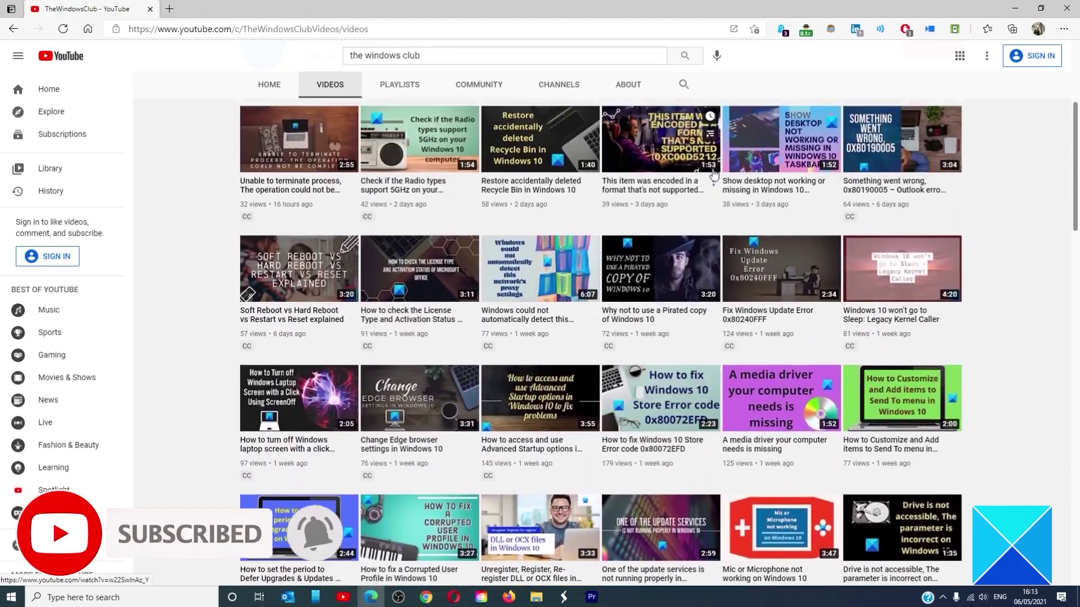